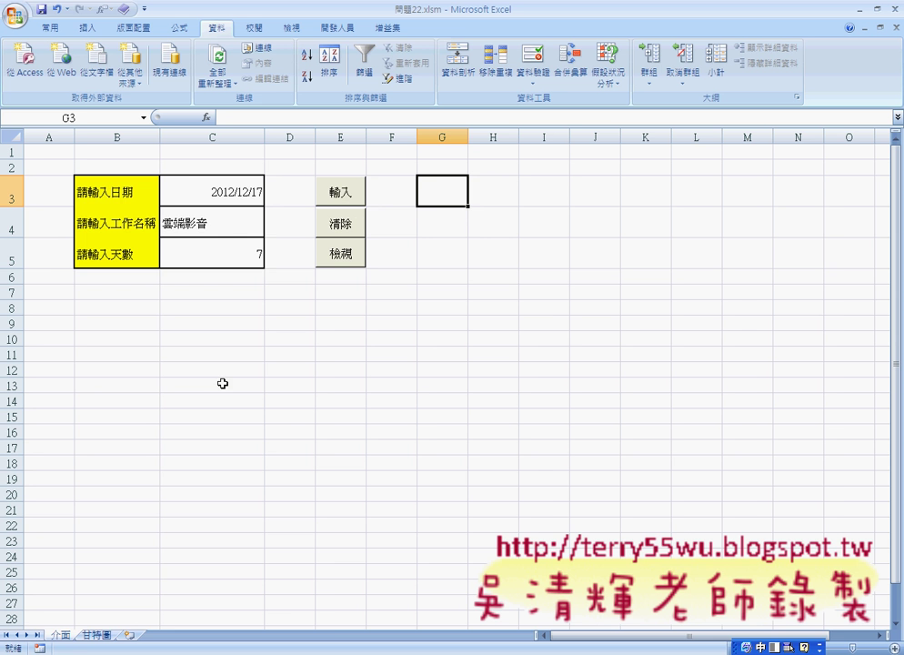
Review the three tasks on the 甘特圖 sheet and point out the empty row 5
{"action": "left_click", "coordinate": [97, 637]}
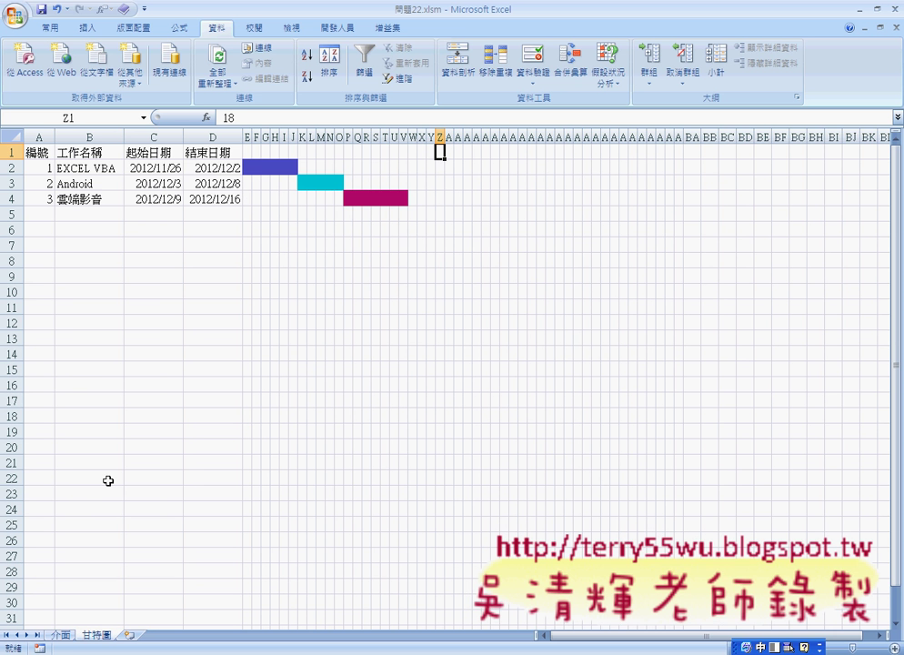
{"action": "left_click", "coordinate": [44, 210]}
{"action": "left_click", "coordinate": [91, 214]}
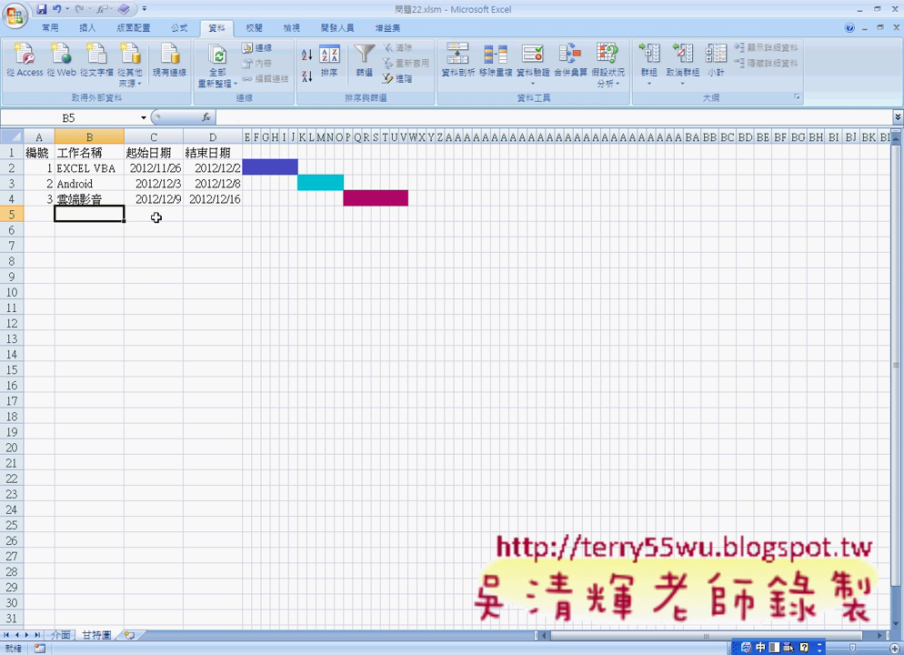
{"action": "left_click", "coordinate": [157, 217]}
Check the start date in C3 and the day count in C5 on the 介面 form
{"action": "left_click", "coordinate": [61, 635]}
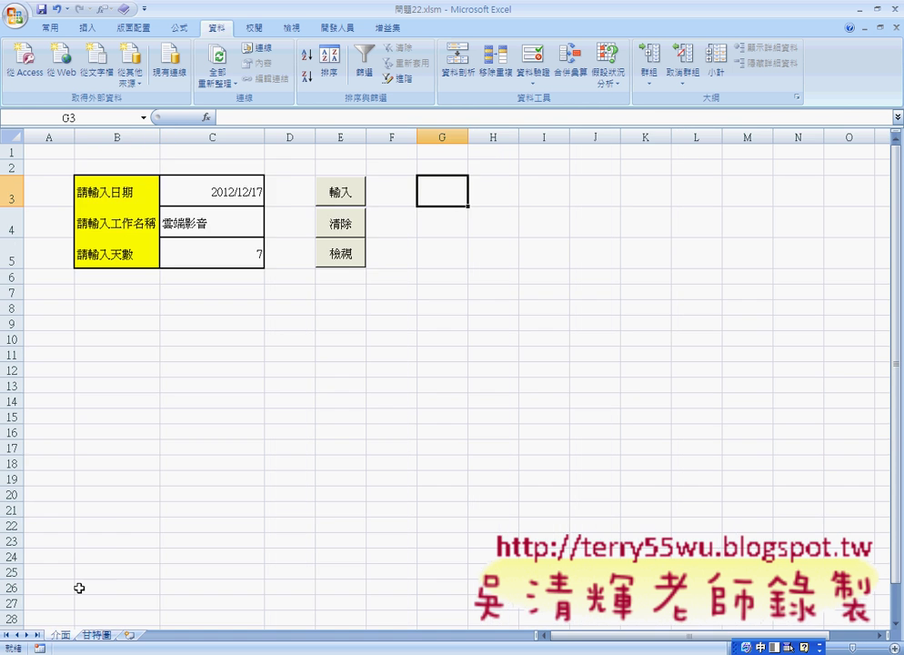
{"action": "left_click", "coordinate": [219, 192]}
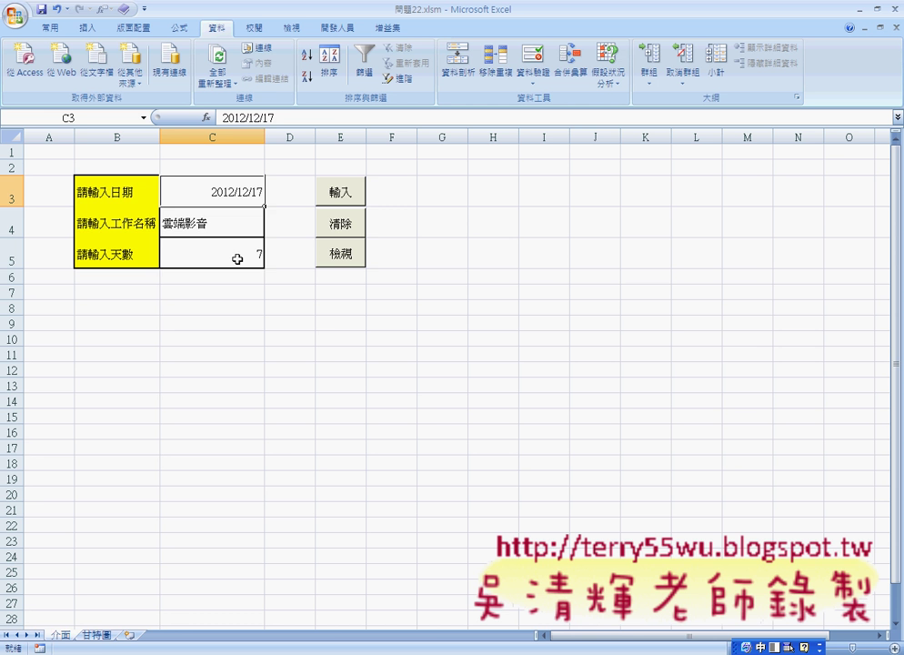
{"action": "left_click", "coordinate": [237, 260]}
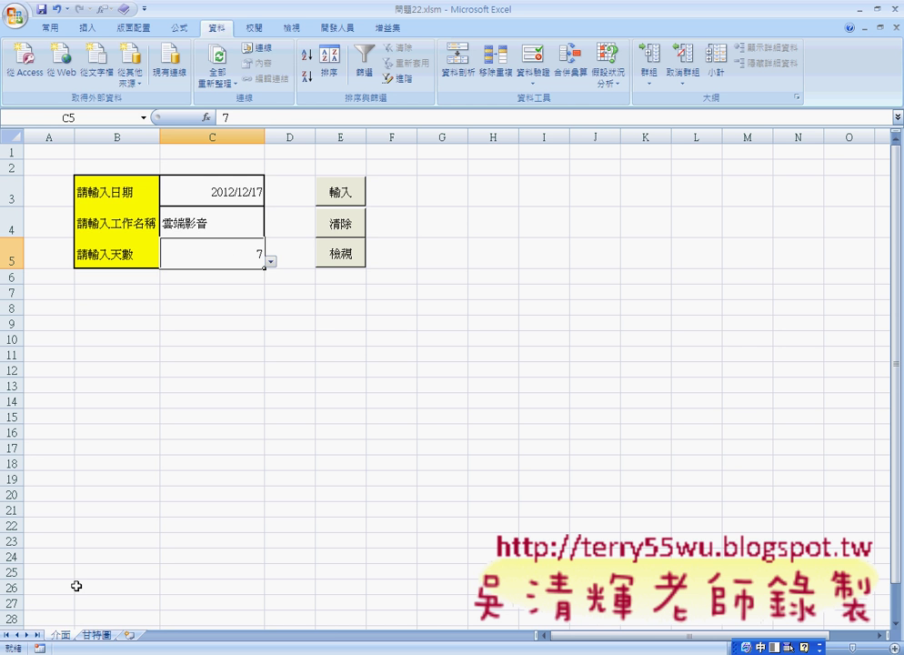
On 甘特圖, sketch with the pen where the next task's bar will go, then clear it
{"action": "left_click", "coordinate": [94, 634]}
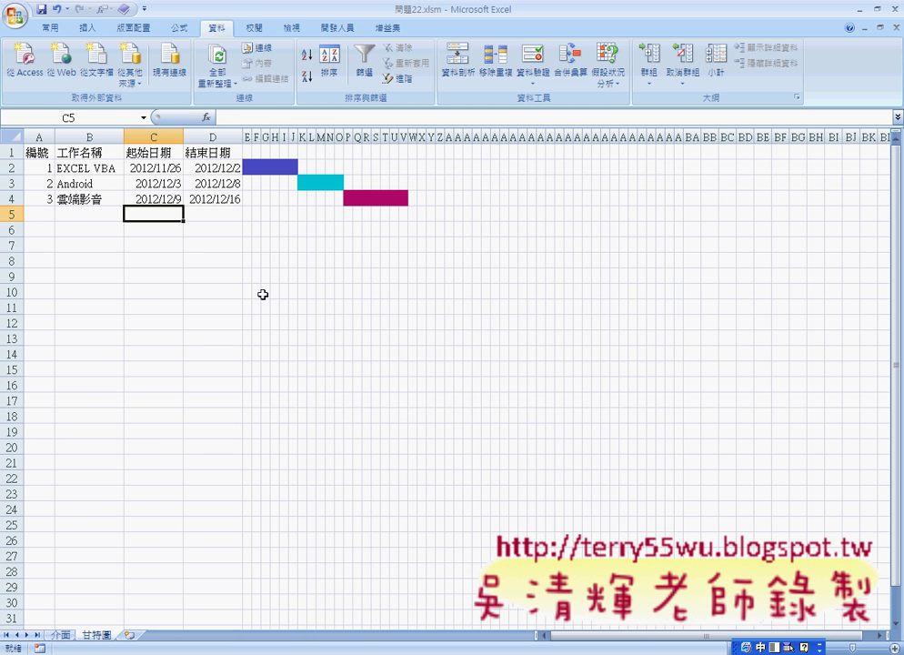
{"action": "left_click", "coordinate": [214, 217]}
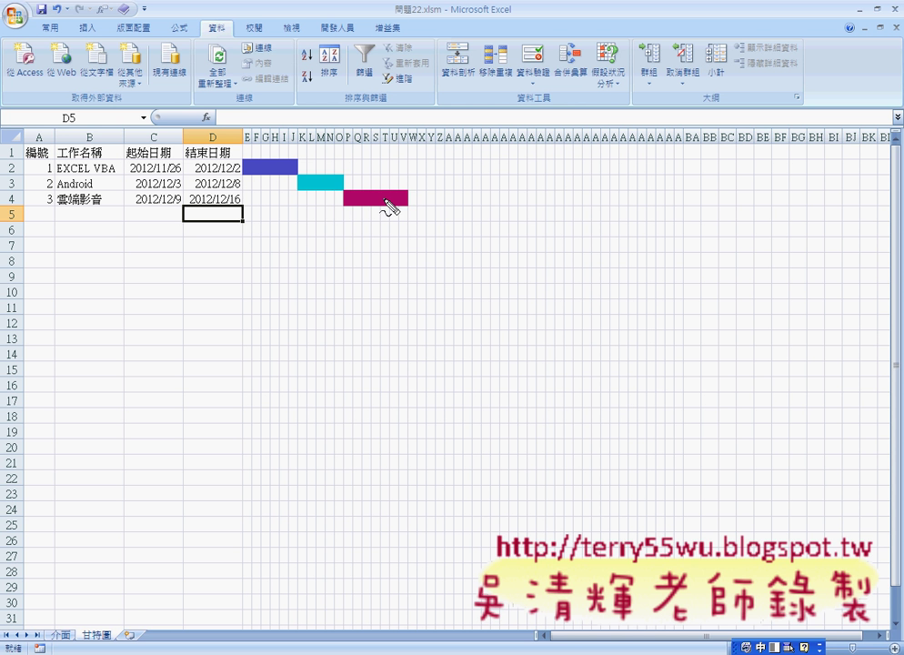
{"action": "left_click_drag", "start_coordinate": [408, 196], "coordinate": [408, 243]}
{"action": "mouse_move", "coordinate": [408, 208]}
{"action": "left_mouse_down"}
{"action": "mouse_move", "coordinate": [477, 220]}
{"action": "mouse_move", "coordinate": [410, 224]}
{"action": "left_mouse_up"}
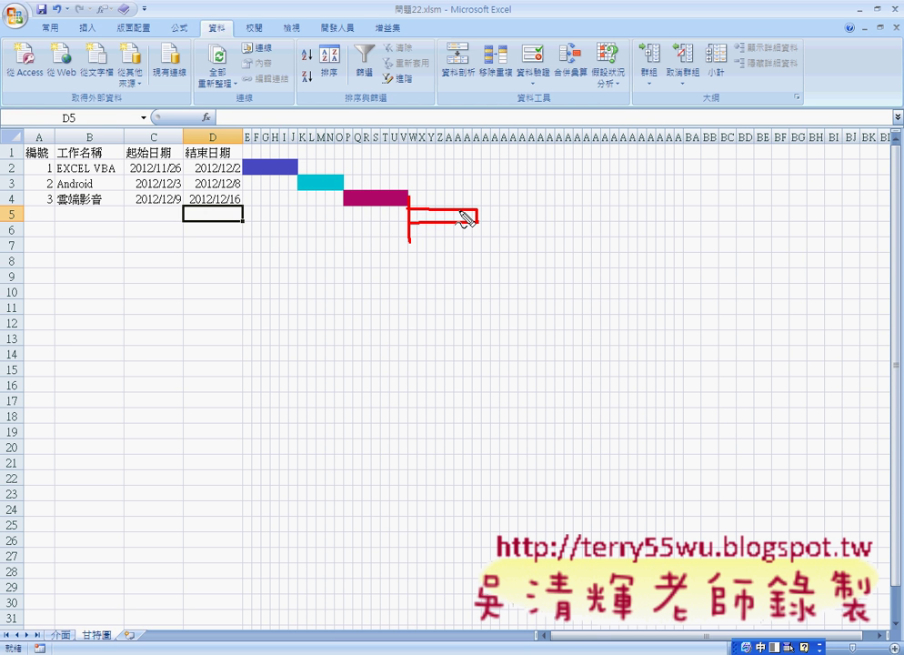
{"action": "key", "text": "Escape"}
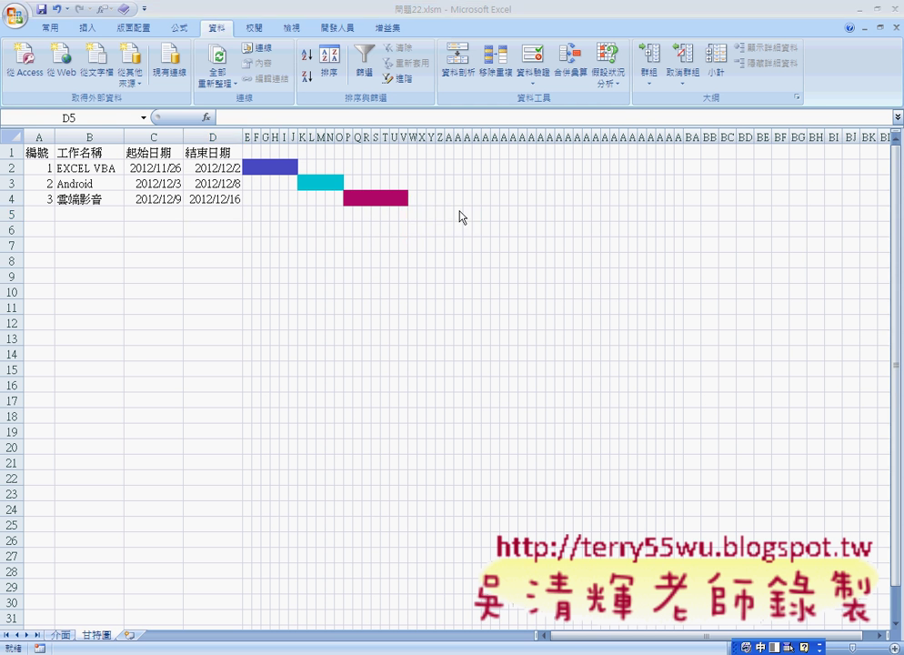
Compare the 介面 start date in C3 with the 甘特圖 sheet's last task
{"action": "left_click", "coordinate": [50, 636]}
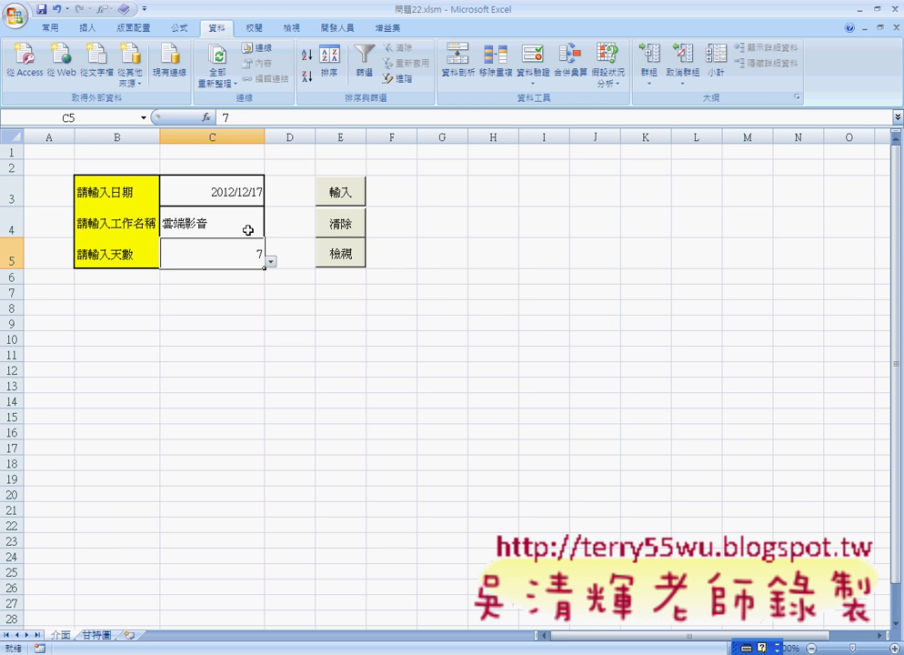
{"action": "left_click", "coordinate": [236, 199]}
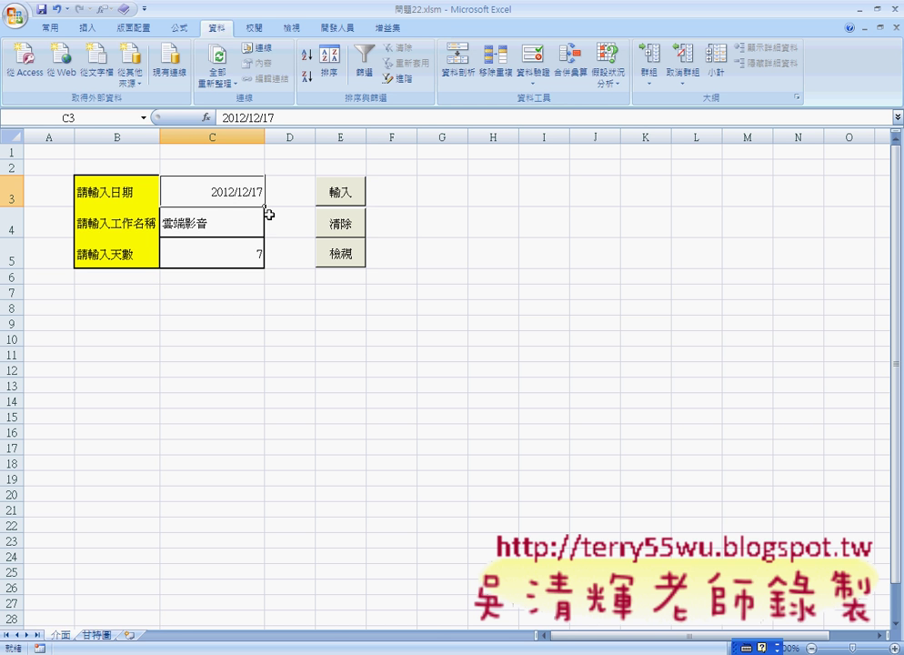
{"action": "left_click", "coordinate": [97, 636]}
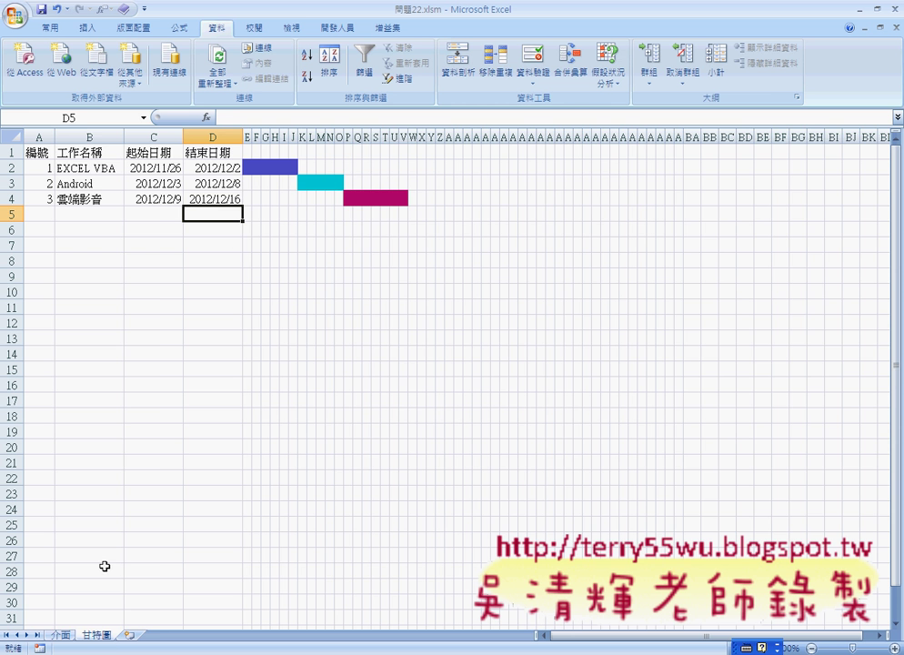
{"action": "left_click", "coordinate": [62, 635]}
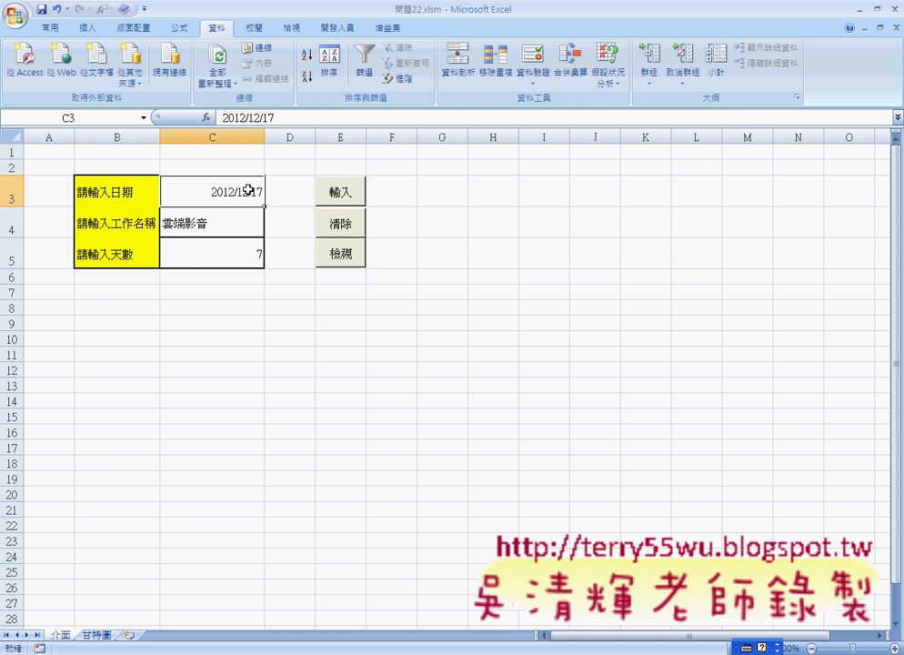
Pick task 雲端檔案管理 and 5 days from the dropdowns, then run 輸入
{"action": "left_click", "coordinate": [222, 228]}
{"action": "left_click", "coordinate": [269, 230]}
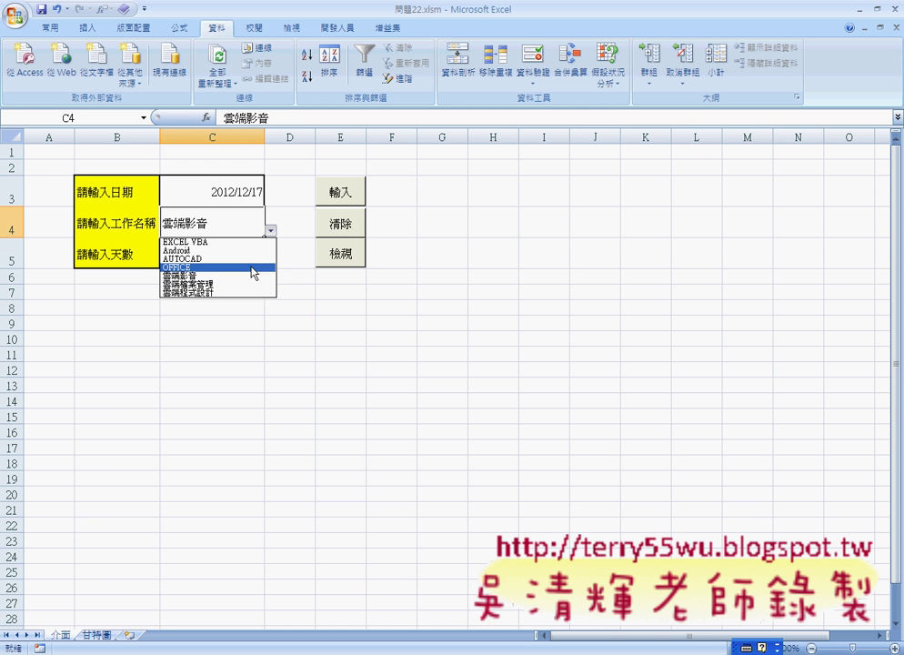
{"action": "left_click", "coordinate": [249, 289]}
{"action": "left_click", "coordinate": [238, 253]}
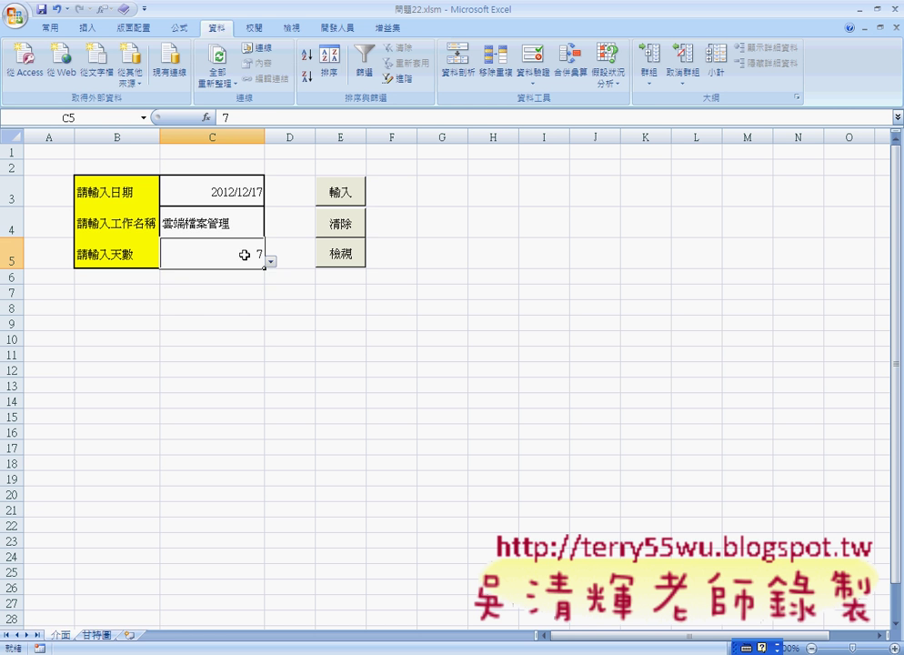
{"action": "left_click", "coordinate": [271, 261]}
{"action": "left_click", "coordinate": [256, 298]}
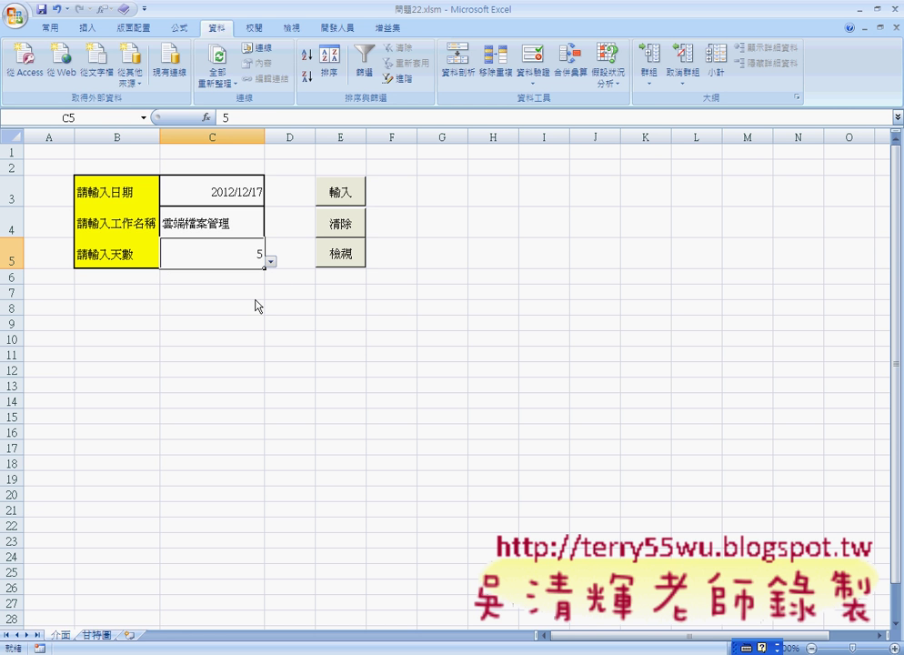
{"action": "left_click", "coordinate": [341, 194]}
Inspect the new row 5 on 甘特圖, 2012/12/17–2012/12/22 with its yellow bar
{"action": "left_click", "coordinate": [99, 636]}
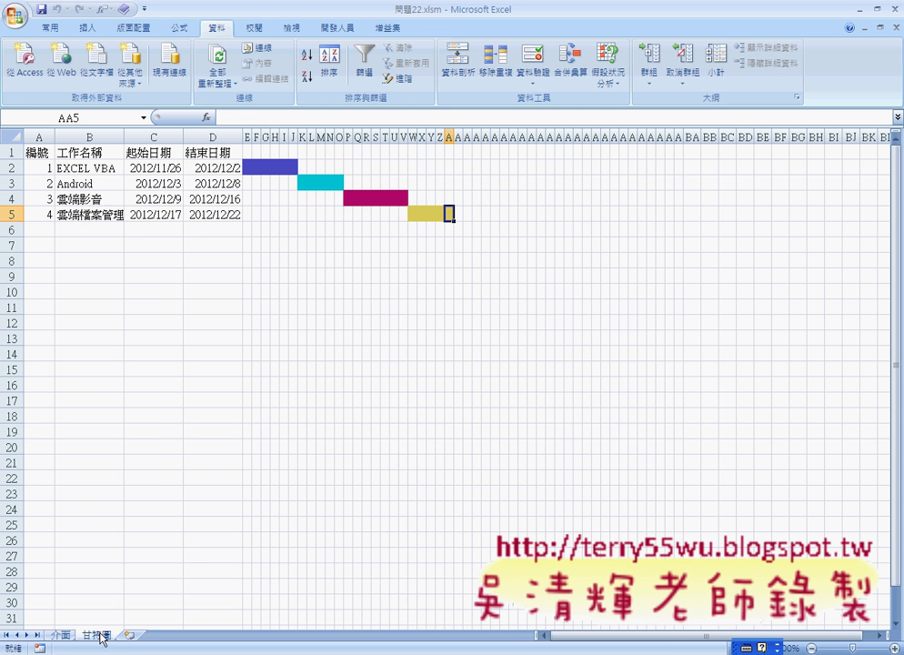
{"action": "left_click", "coordinate": [41, 214]}
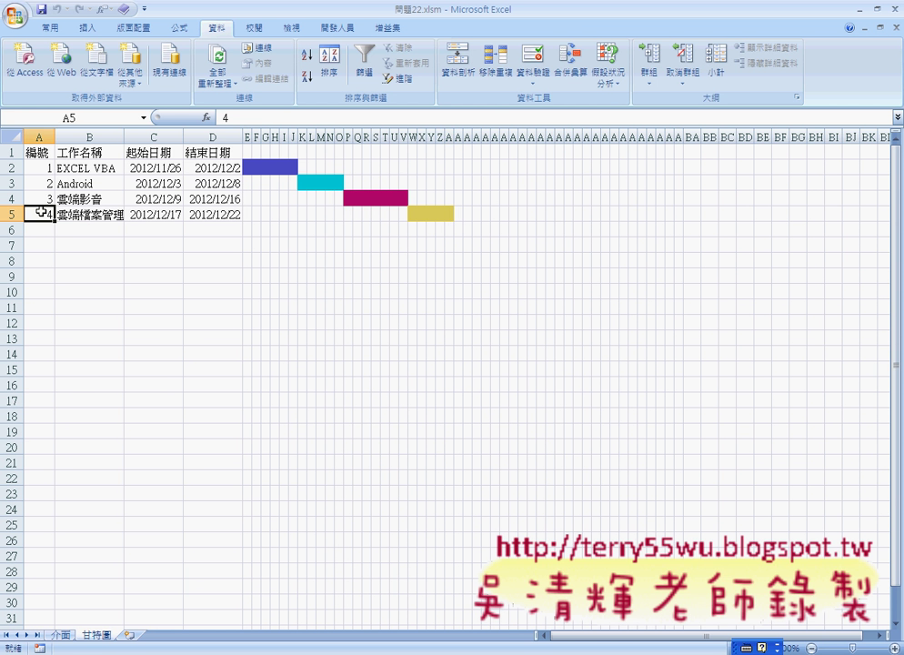
{"action": "left_click_drag", "start_coordinate": [83, 214], "coordinate": [218, 216]}
{"action": "left_click_drag", "start_coordinate": [414, 214], "coordinate": [449, 212]}
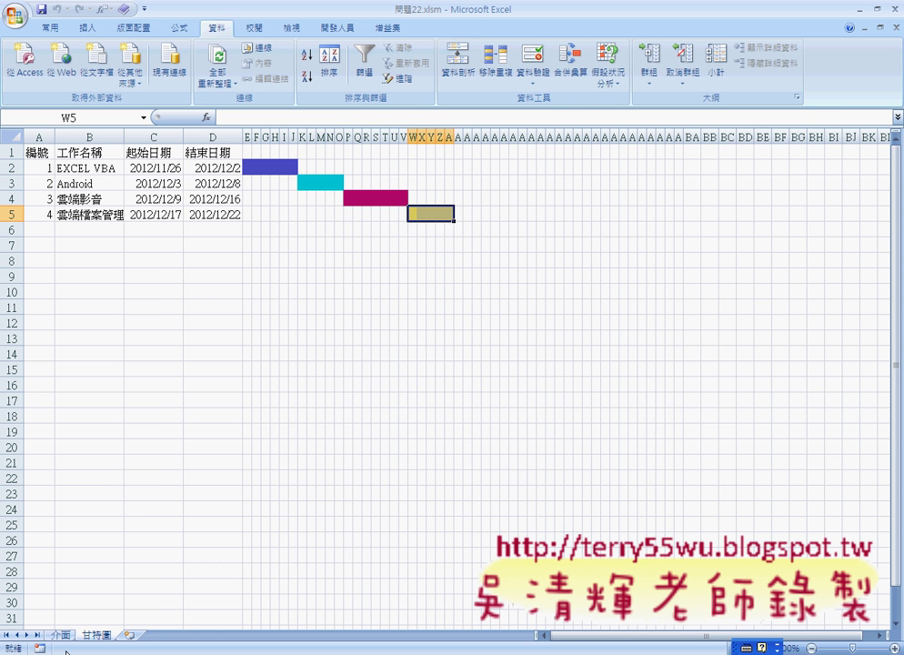
{"action": "left_click", "coordinate": [62, 634]}
Open the 輸入 button's assigned macro in the VBA editor via 指定巨集 and 編輯
{"action": "right_click", "coordinate": [346, 196]}
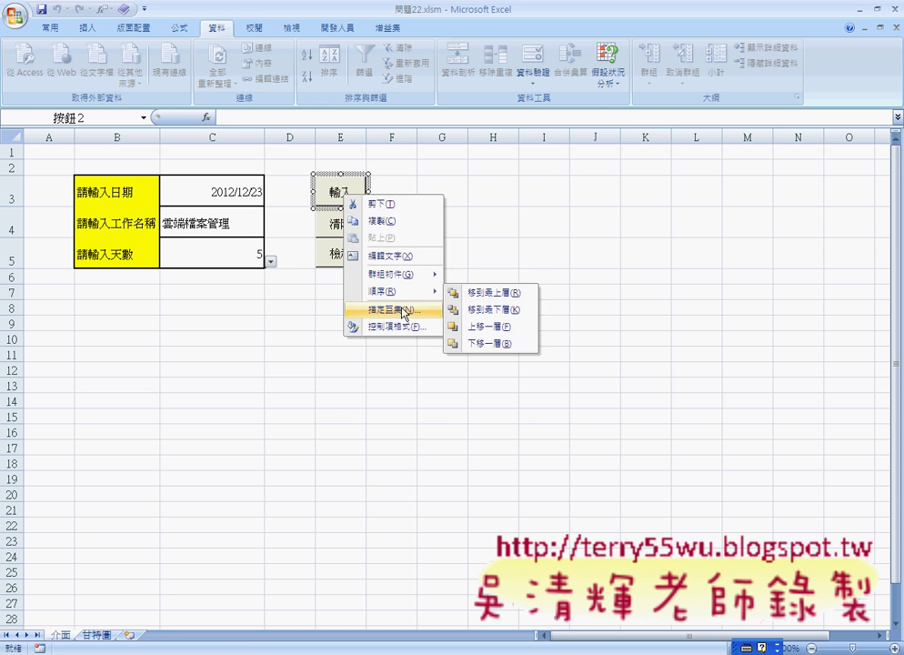
{"action": "left_click", "coordinate": [395, 309]}
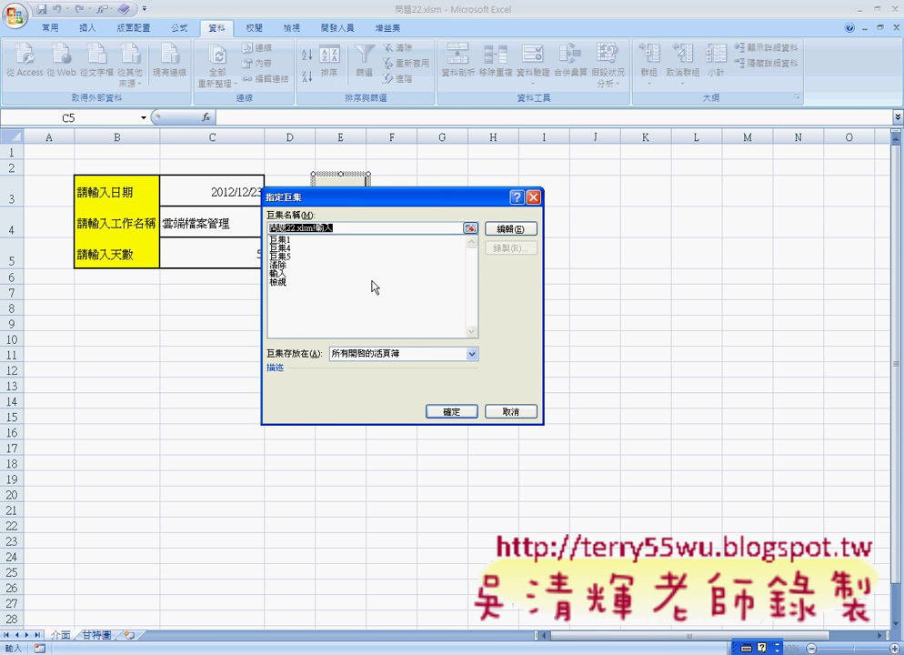
{"action": "left_click", "coordinate": [511, 228]}
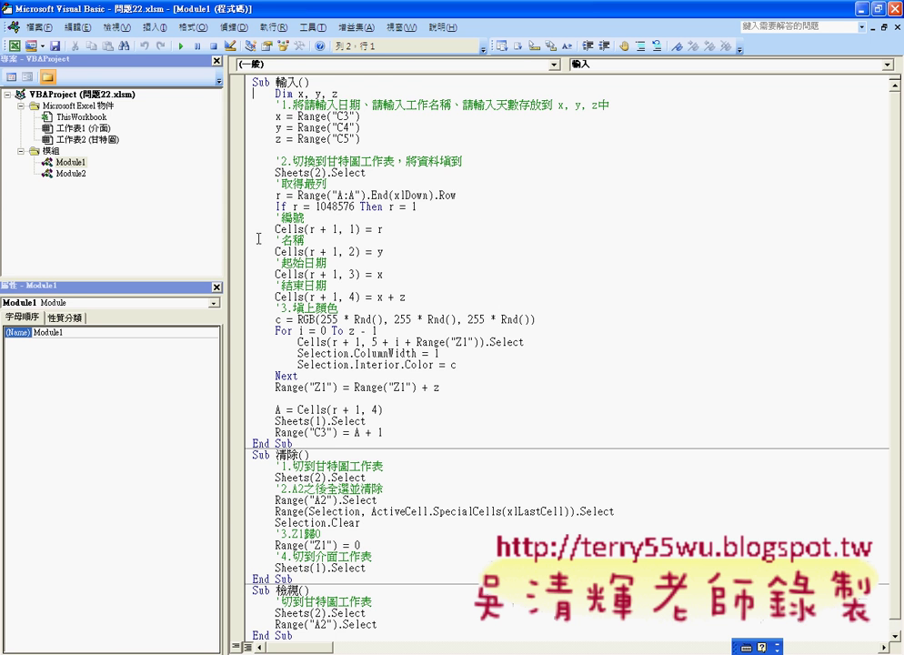
Widen the Module1 code window and check the input cells C3–C5 in Excel
{"action": "left_click_drag", "start_coordinate": [232, 246], "coordinate": [107, 228]}
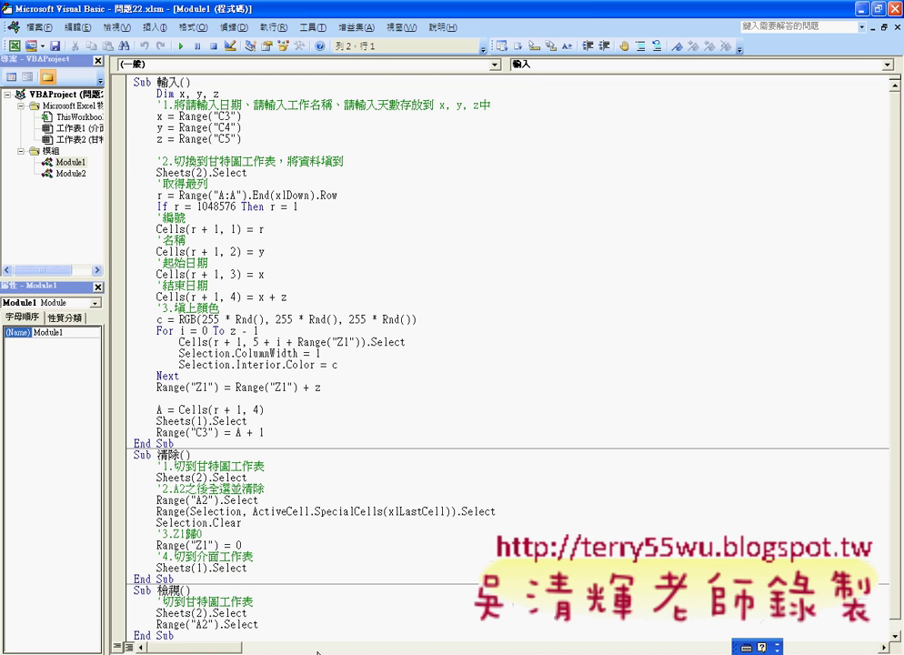
{"action": "key", "text": "alt+F11"}
{"action": "left_click", "coordinate": [217, 189]}
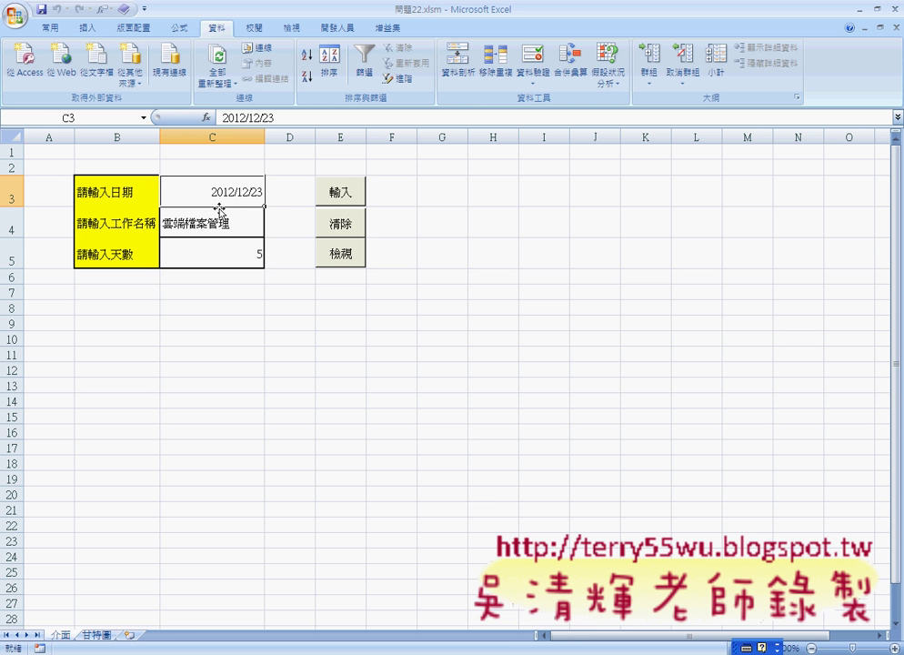
{"action": "left_click", "coordinate": [219, 224]}
{"action": "left_click", "coordinate": [211, 256]}
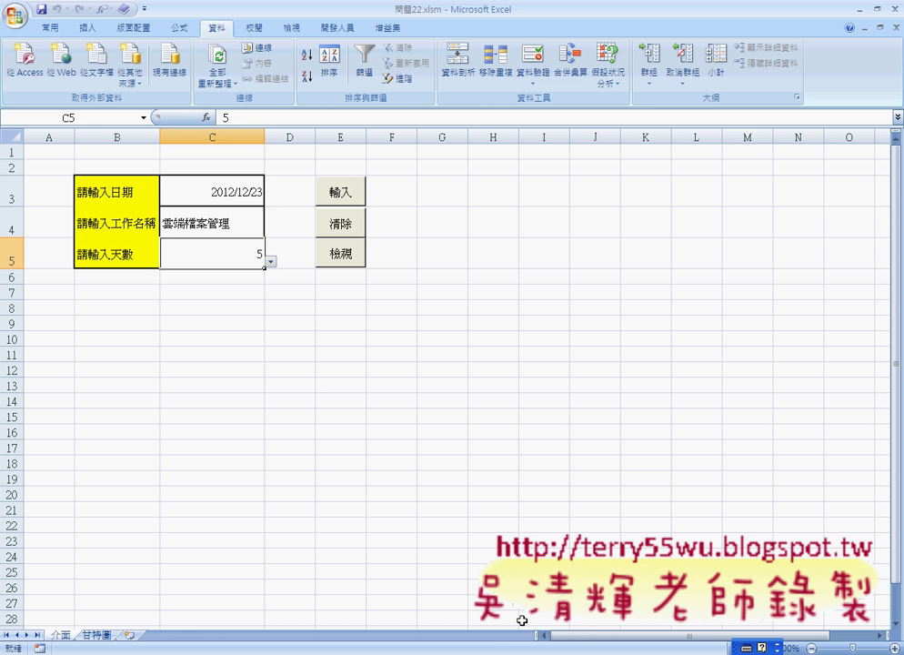
{"action": "left_click", "coordinate": [539, 654]}
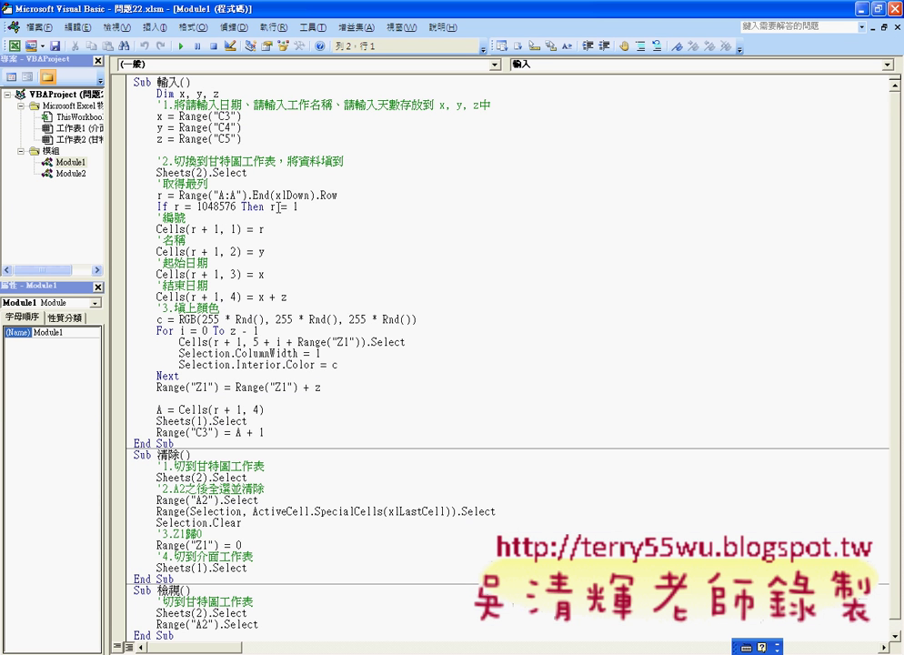
Highlight the variables y and z and the code lines reading C3, C4 and C5
{"action": "double_click", "coordinate": [159, 127]}
{"action": "double_click", "coordinate": [159, 139]}
{"action": "left_click_drag", "start_coordinate": [242, 139], "coordinate": [127, 116]}
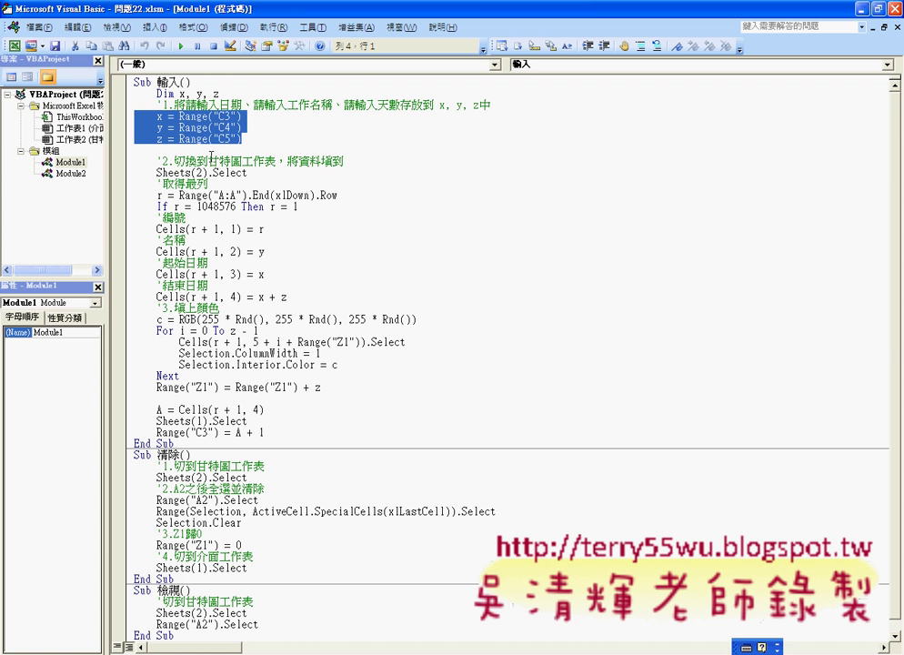
{"action": "left_click_drag", "start_coordinate": [166, 161], "coordinate": [276, 164]}
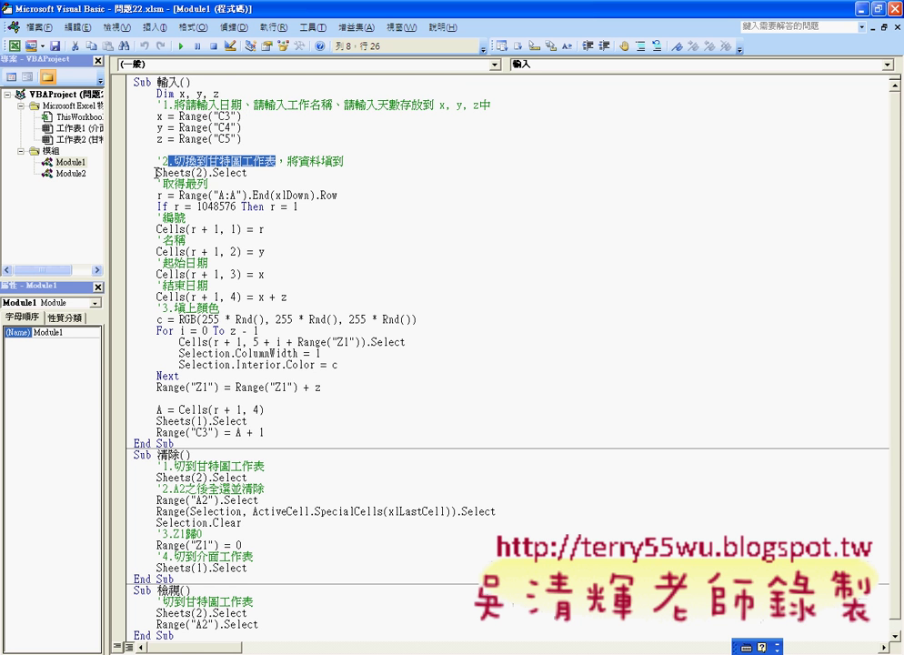
Highlight the Sheets(2).Select statement and the last-row lookup code, then show the workbook
{"action": "left_click_drag", "start_coordinate": [151, 173], "coordinate": [251, 173]}
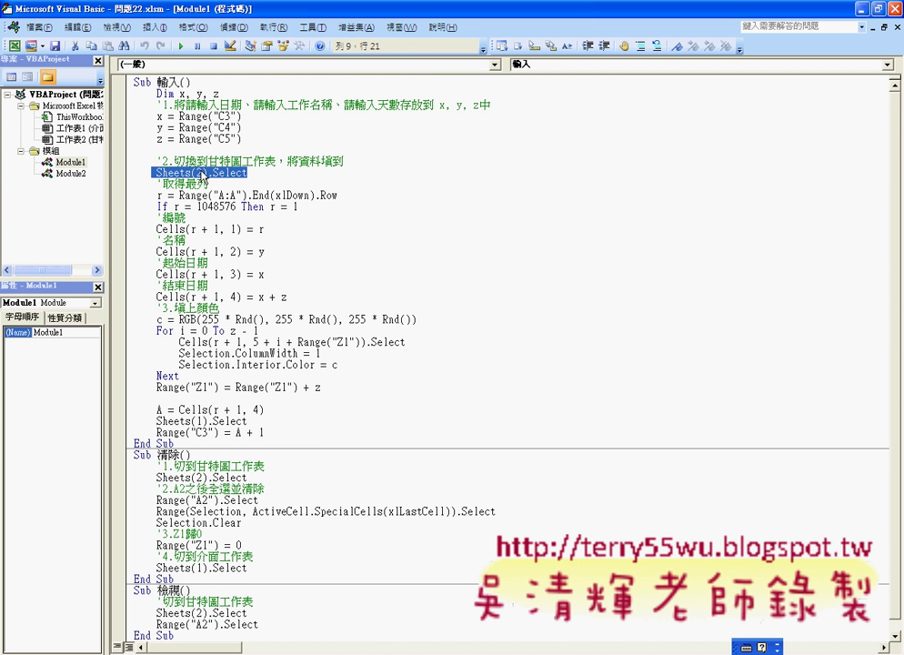
{"action": "left_click_drag", "start_coordinate": [152, 184], "coordinate": [216, 194]}
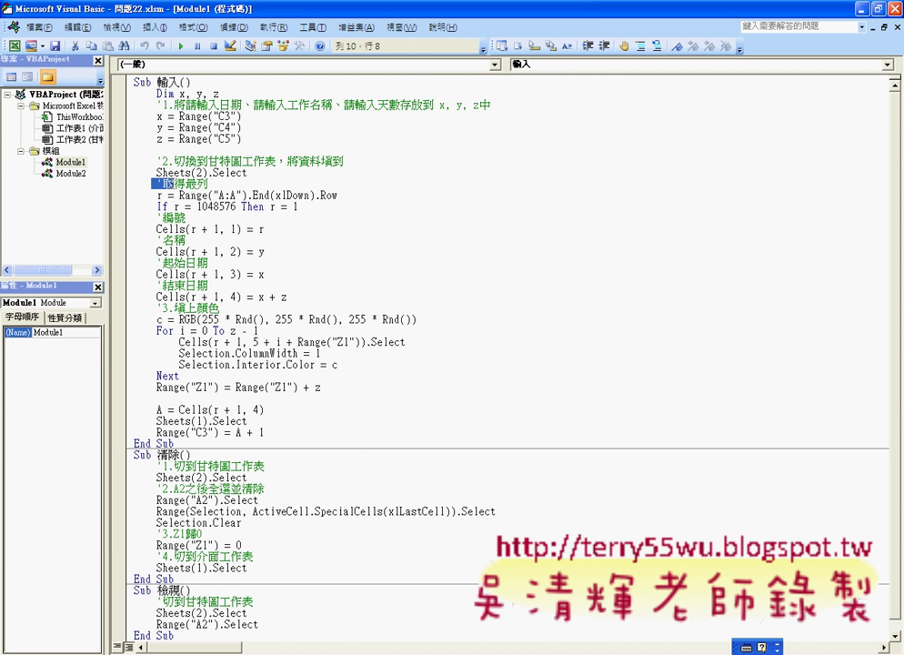
{"action": "key", "text": "Down"}
{"action": "key", "text": "Down"}
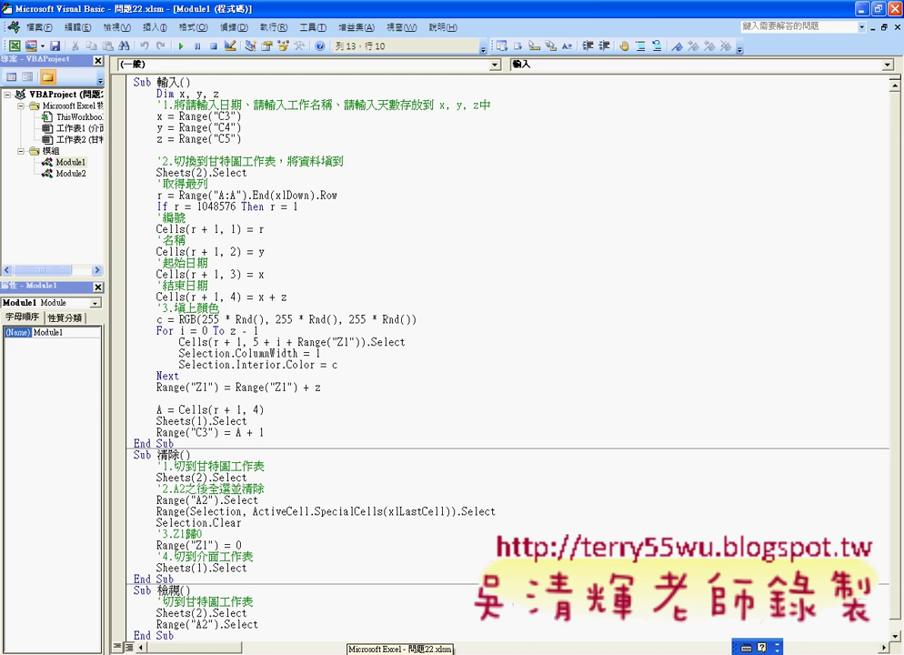
{"action": "left_click", "coordinate": [391, 650]}
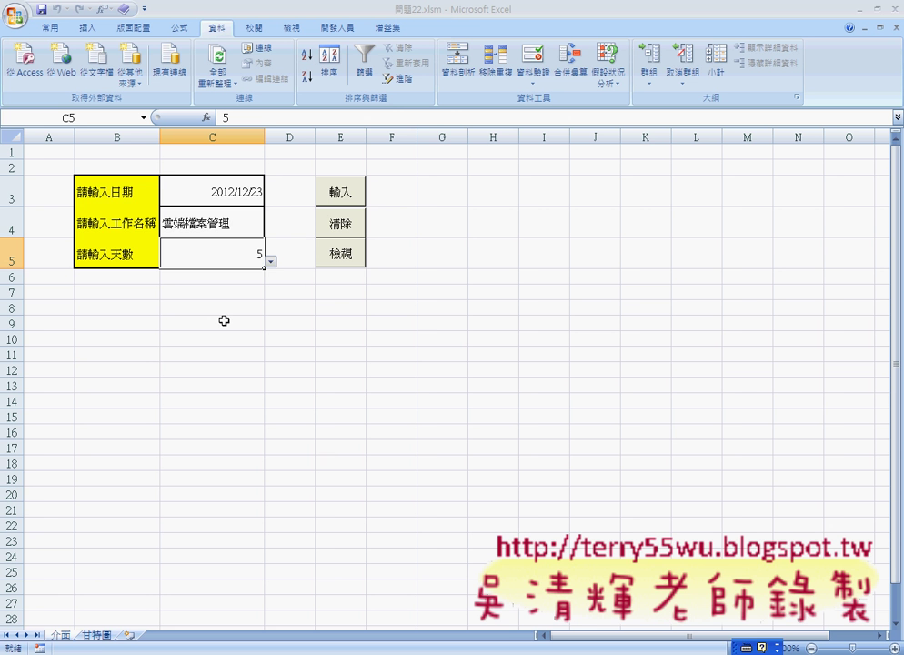
On 甘特圖, jump from A1 with Ctrl+Down to the last task and select A6 below it
{"action": "left_click", "coordinate": [96, 634]}
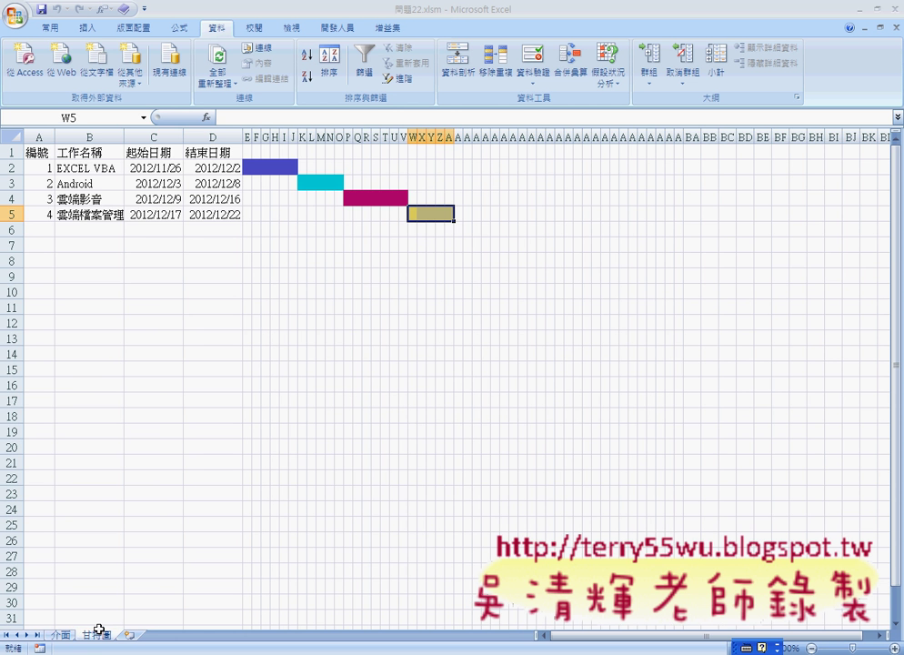
{"action": "left_click", "coordinate": [38, 170]}
{"action": "left_click", "coordinate": [33, 153]}
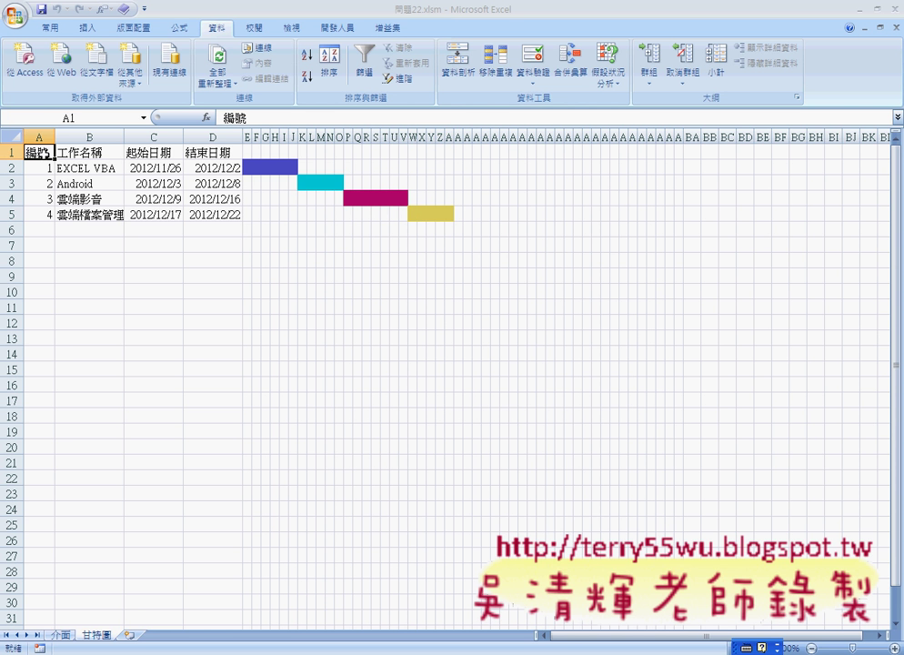
{"action": "key", "text": "ctrl+Down"}
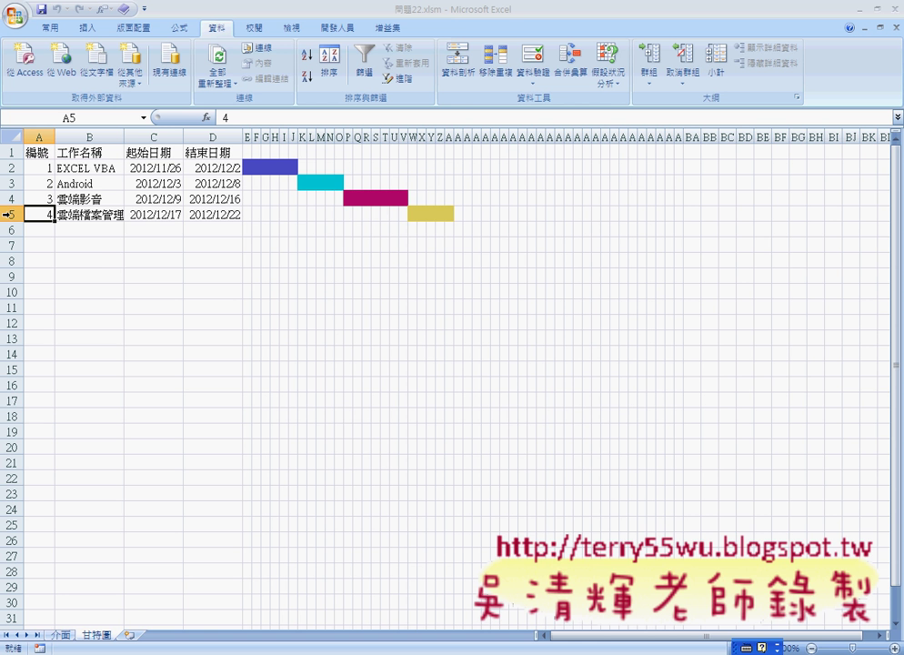
{"action": "left_click", "coordinate": [36, 229]}
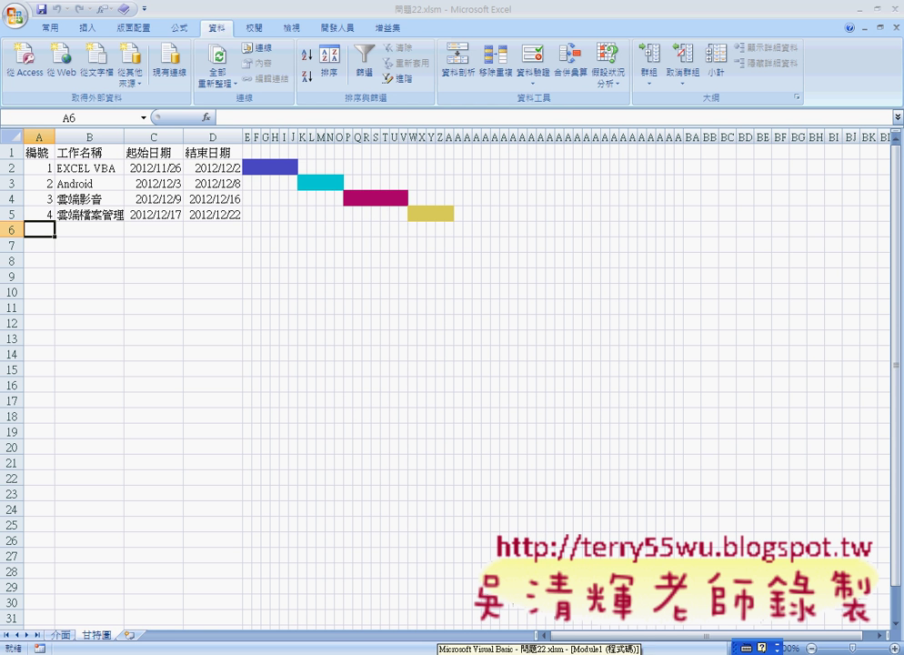
{"action": "left_click", "coordinate": [538, 650]}
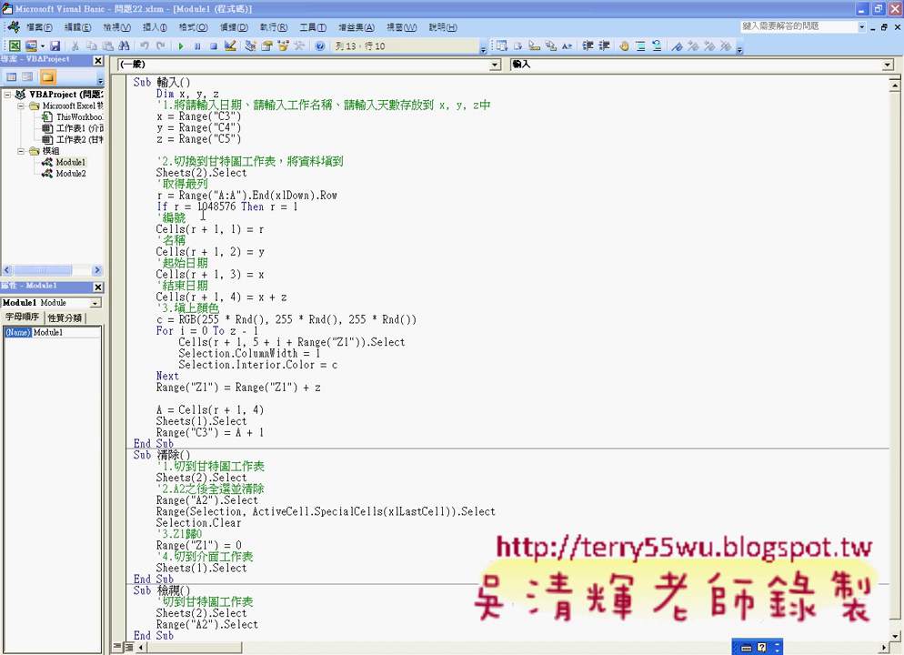
{"action": "left_click_drag", "start_coordinate": [157, 194], "coordinate": [346, 196]}
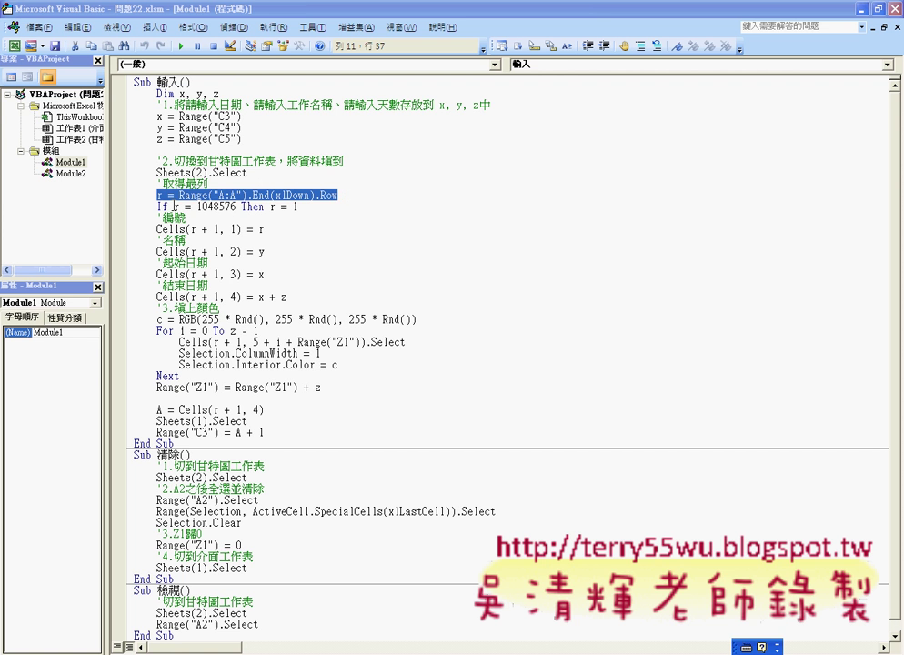
{"action": "left_click_drag", "start_coordinate": [154, 207], "coordinate": [236, 207]}
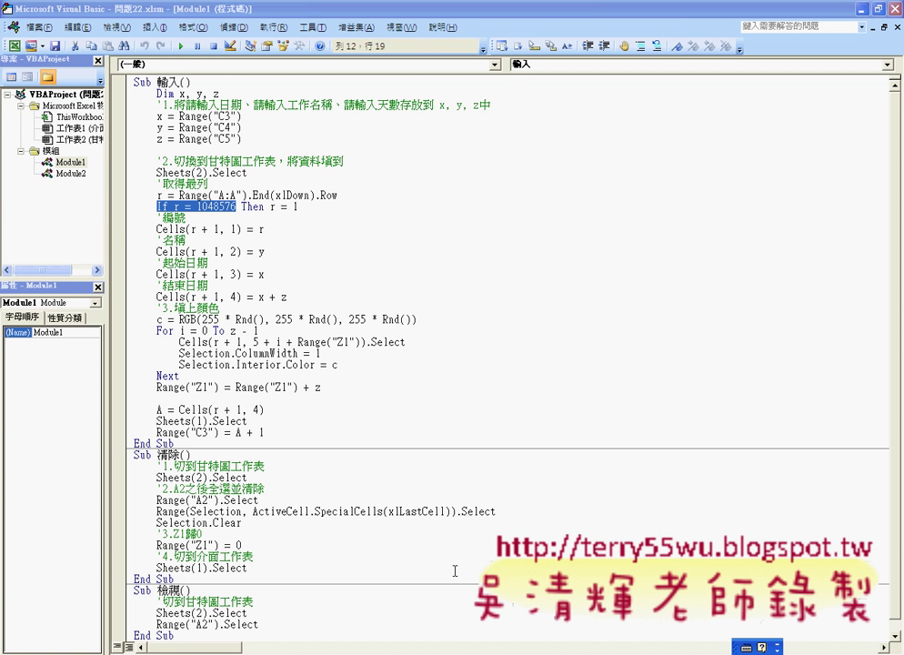
In Excel, jump with Ctrl+Down to row 1048576, then Ctrl+Up back to A5
{"action": "key", "text": "alt+F11"}
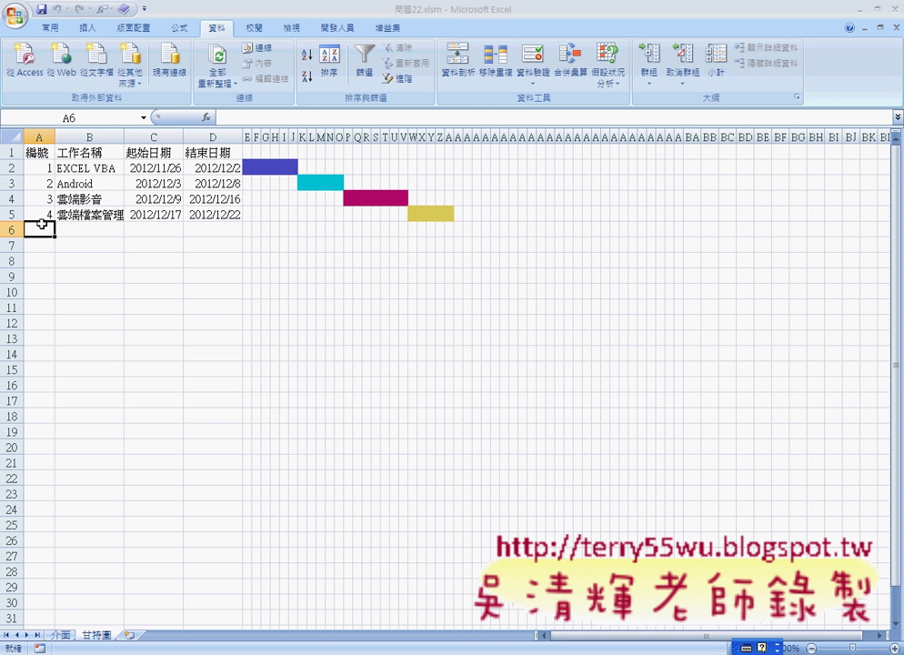
{"action": "key", "text": "ctrl+Down"}
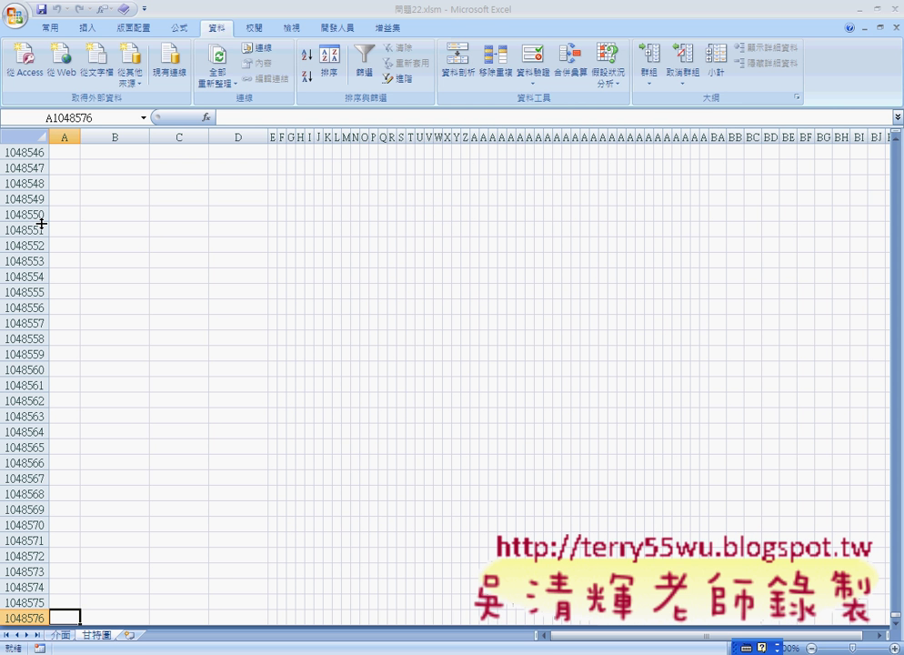
{"action": "key", "text": "ctrl+Up"}
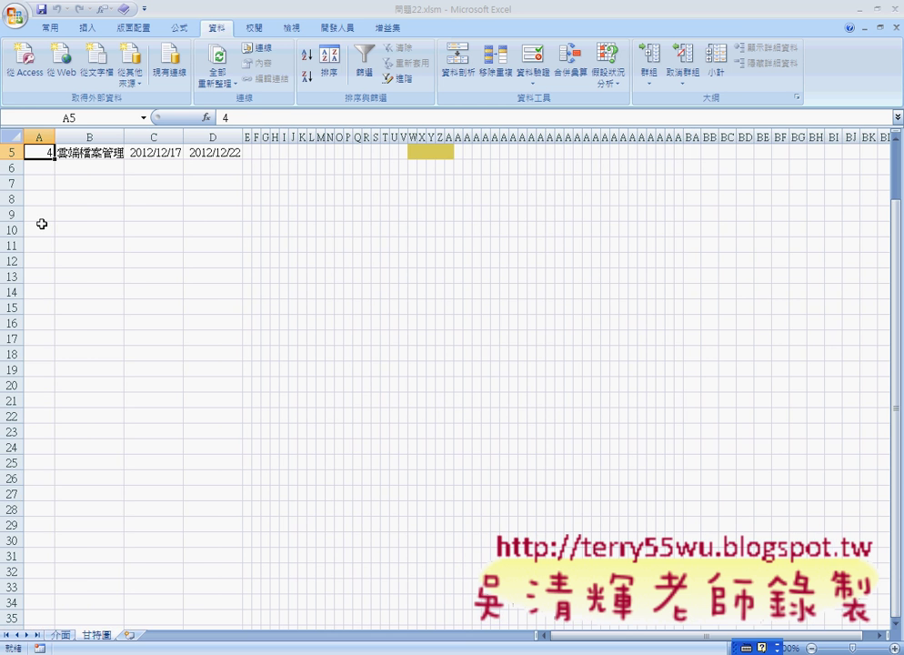
{"action": "scroll", "coordinate": [42, 223], "scroll_direction": "up", "scroll_amount": 2}
{"action": "key", "text": "alt+F11"}
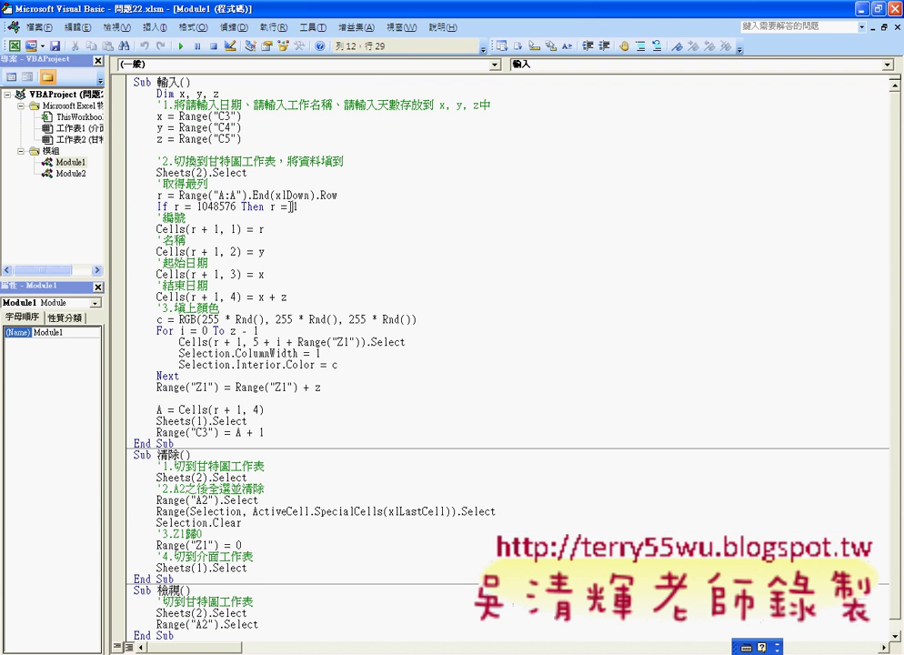
Highlight r = 1 and each r in Cells(r + 1, 1) = r in the macro code
{"action": "left_click_drag", "start_coordinate": [267, 207], "coordinate": [308, 207]}
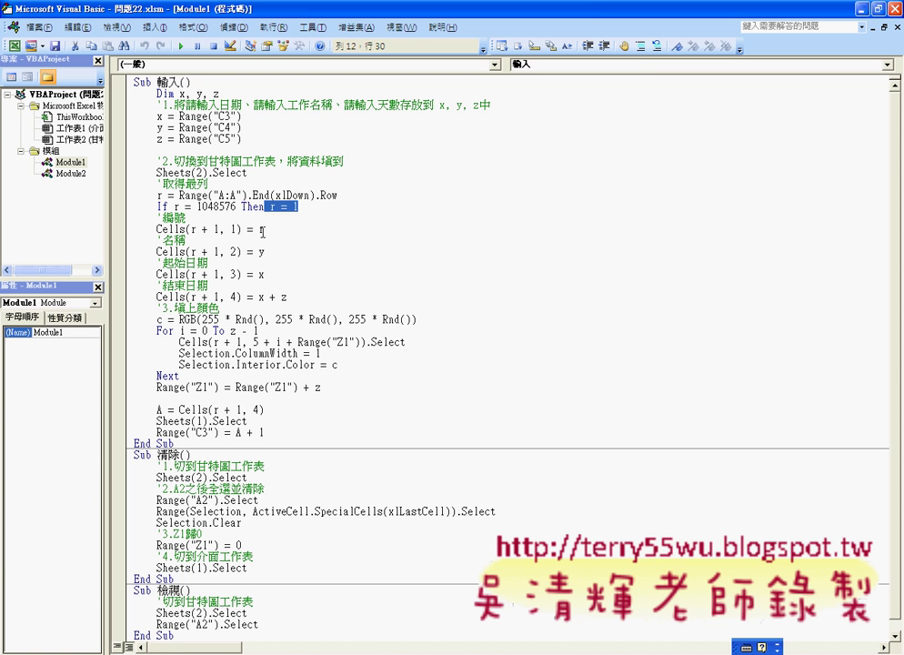
{"action": "double_click", "coordinate": [262, 230]}
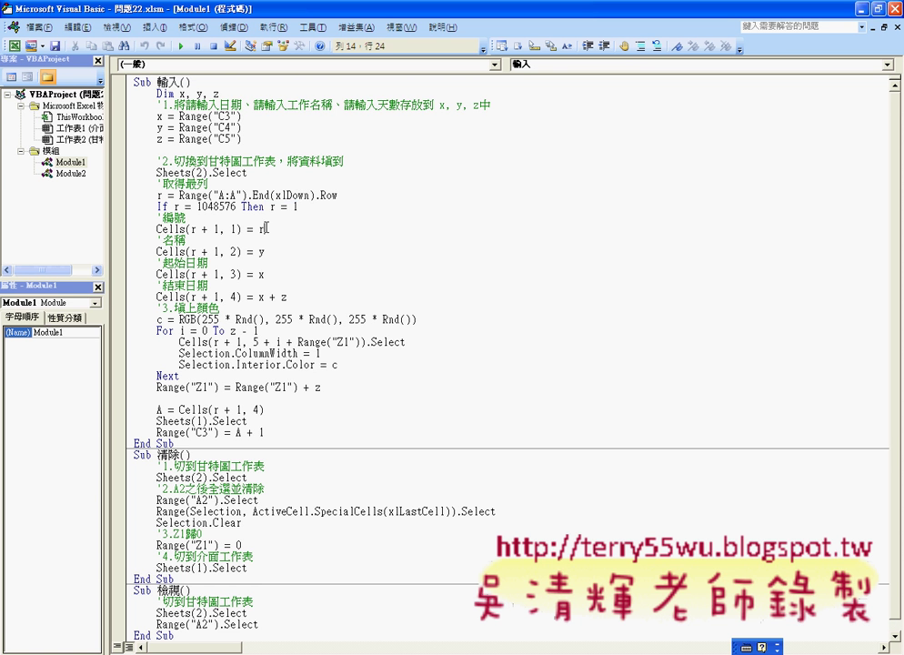
{"action": "double_click", "coordinate": [191, 230]}
{"action": "left_click", "coordinate": [337, 647]}
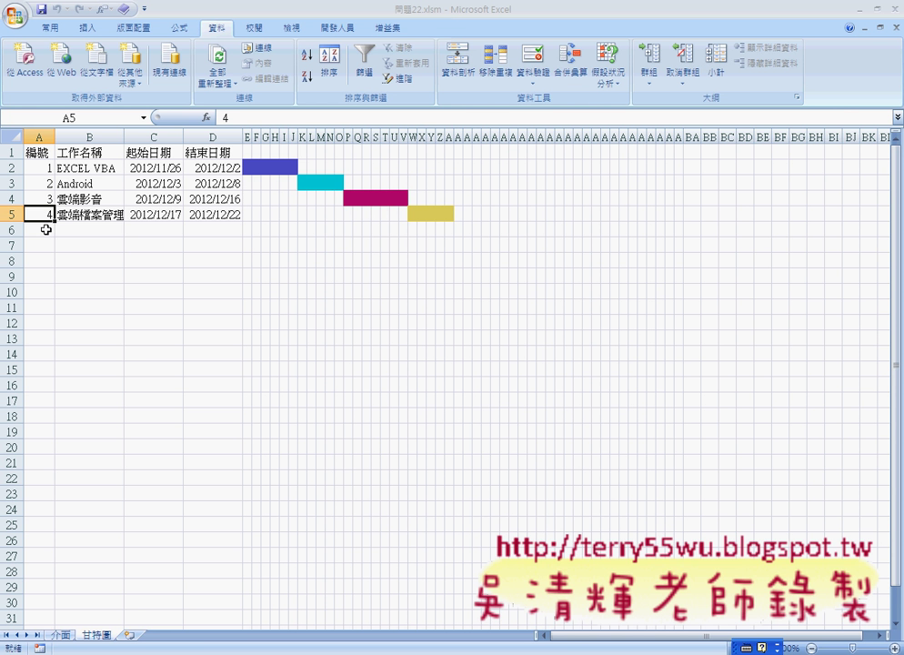
Note cell A6, then highlight r, the + 1 offset and the final r in Cells(r + 1, 1) = r
{"action": "left_click", "coordinate": [41, 230]}
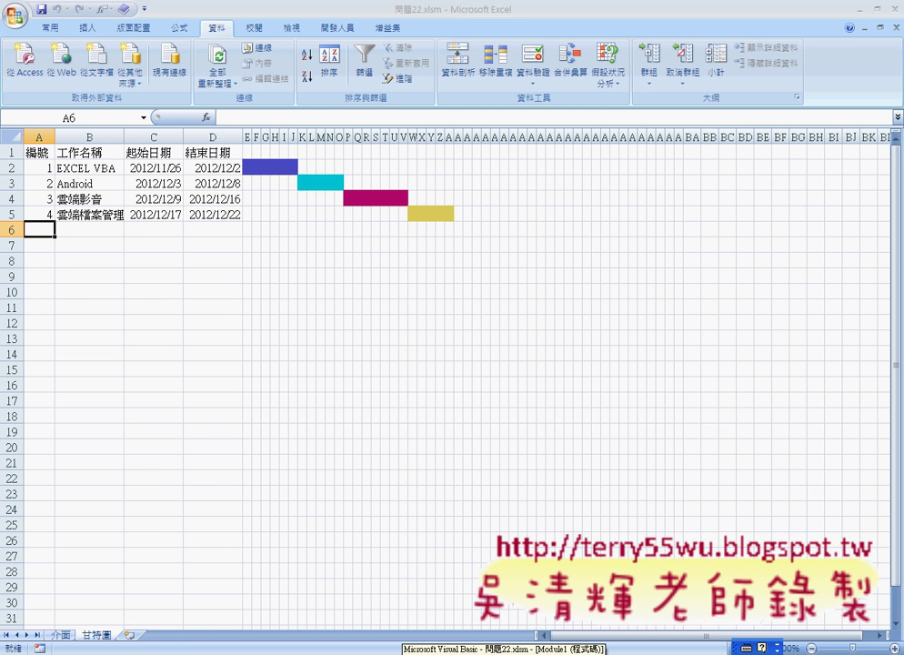
{"action": "left_click", "coordinate": [414, 653]}
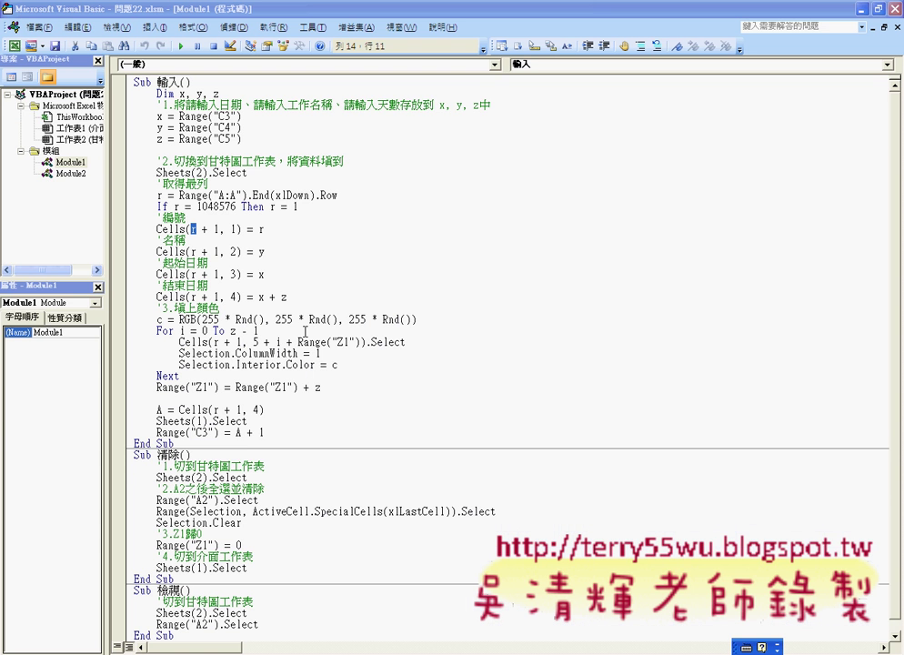
{"action": "left_click", "coordinate": [221, 228]}
{"action": "double_click", "coordinate": [193, 229]}
{"action": "left_click_drag", "start_coordinate": [220, 229], "coordinate": [156, 229]}
{"action": "left_click", "coordinate": [206, 229]}
{"action": "double_click", "coordinate": [261, 229]}
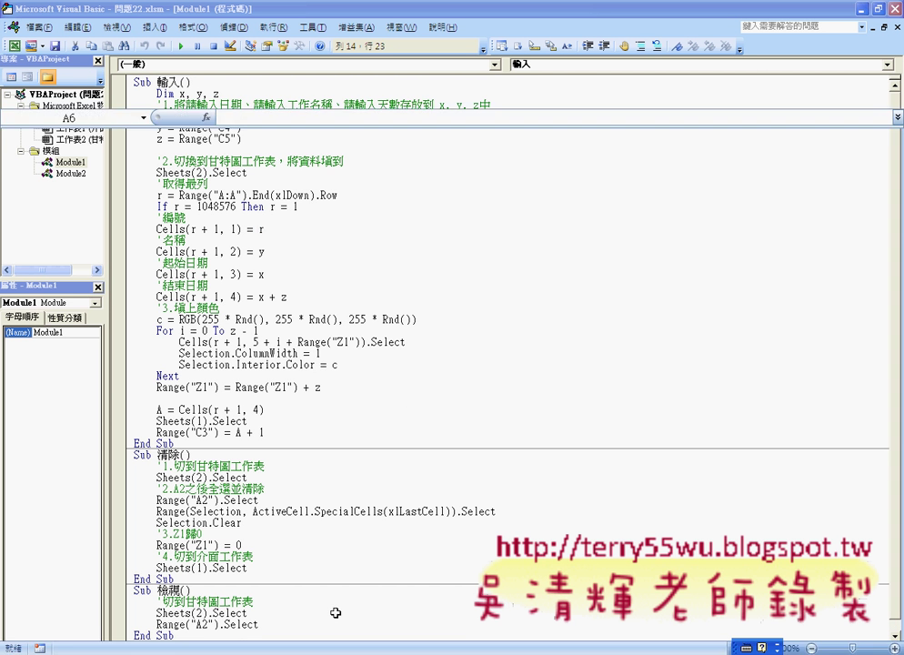
In Excel, Ctrl+Down from A1 to task row 5, then select A6 beneath it
{"action": "key", "text": "alt+F11"}
{"action": "left_click", "coordinate": [38, 152]}
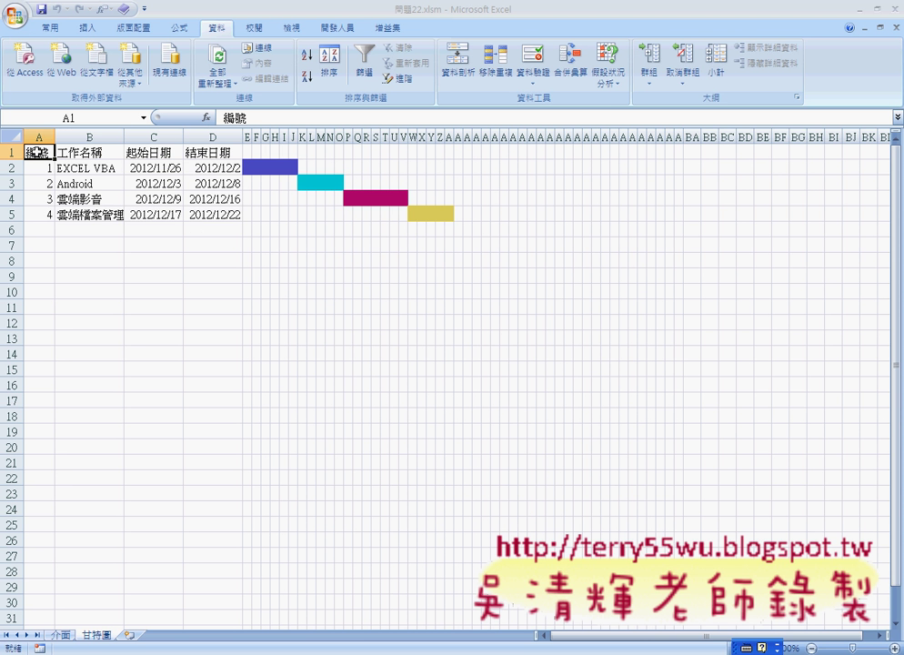
{"action": "key", "text": "ctrl+Down"}
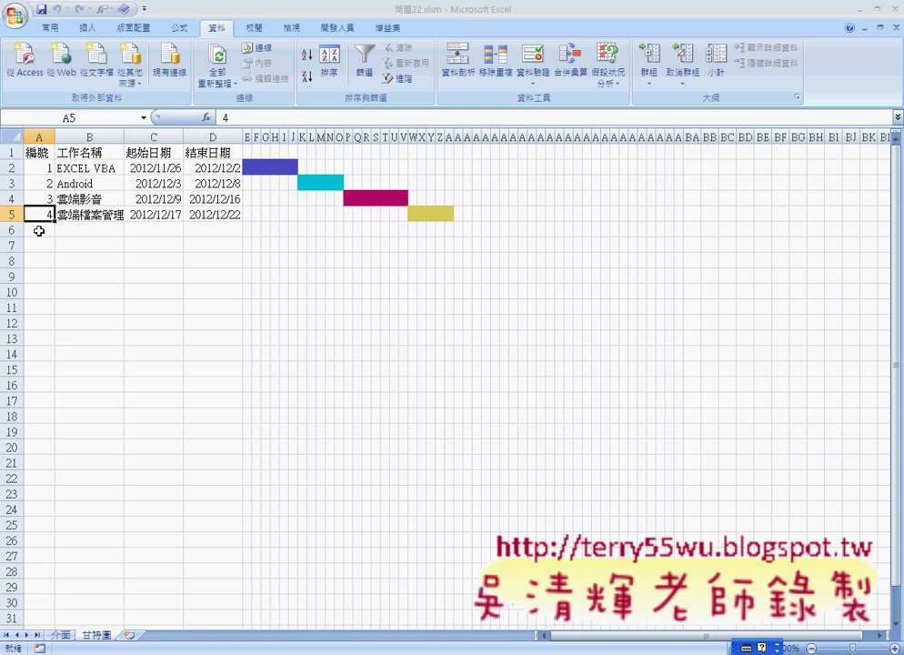
{"action": "left_click", "coordinate": [12, 214]}
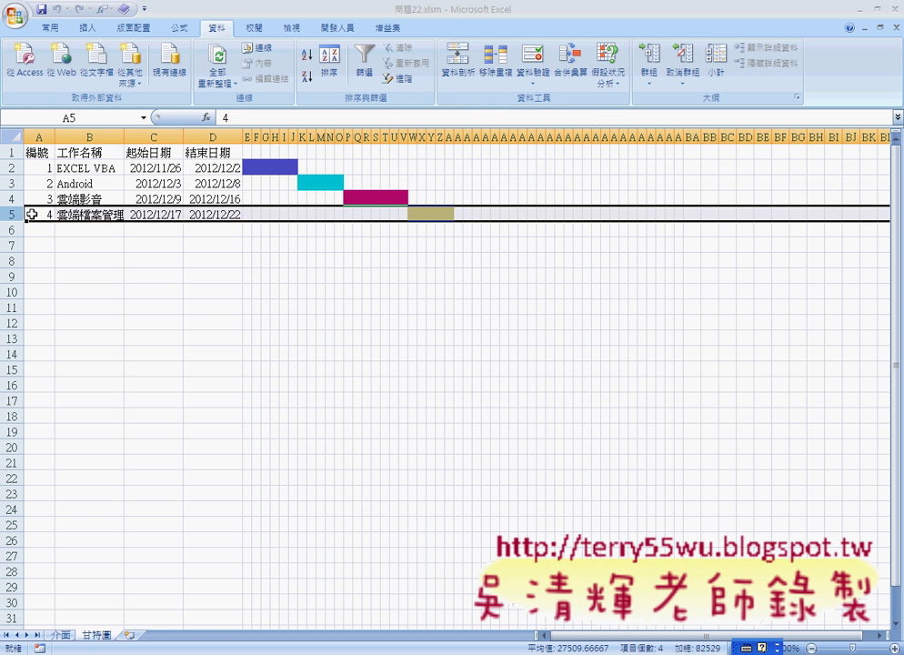
{"action": "left_click", "coordinate": [35, 229]}
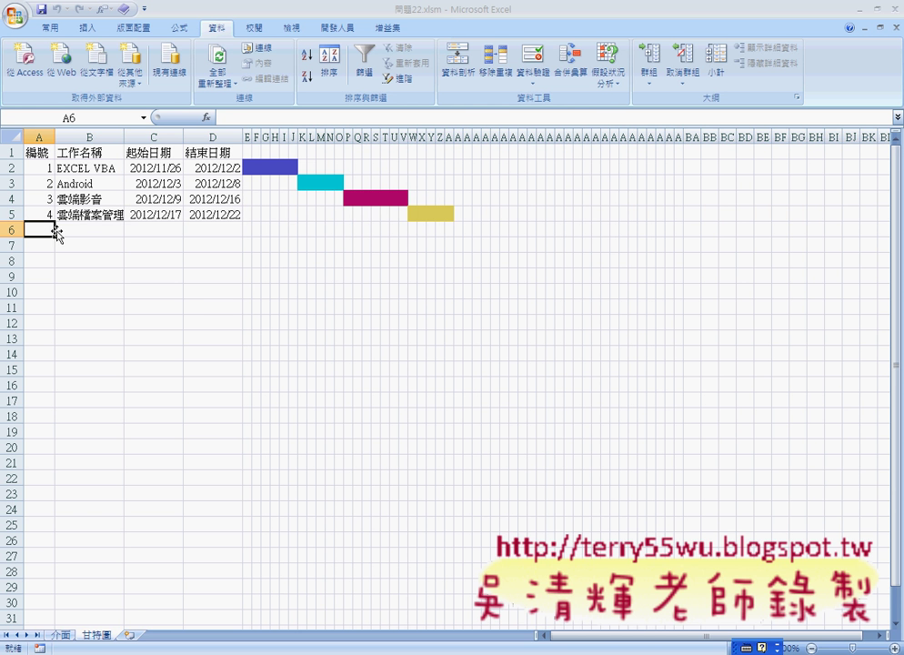
{"action": "key", "text": "alt+F11"}
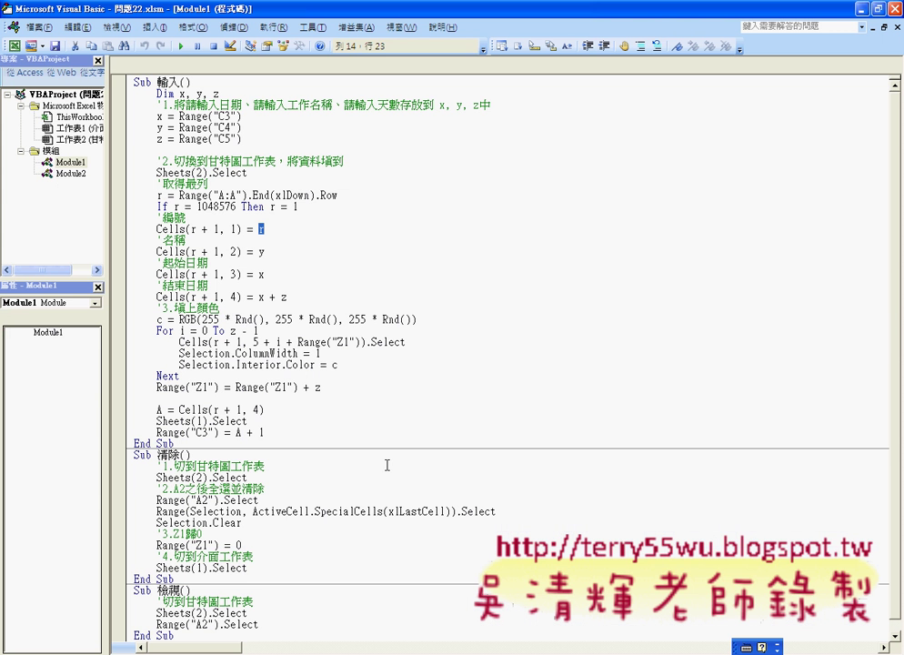
{"action": "double_click", "coordinate": [262, 252]}
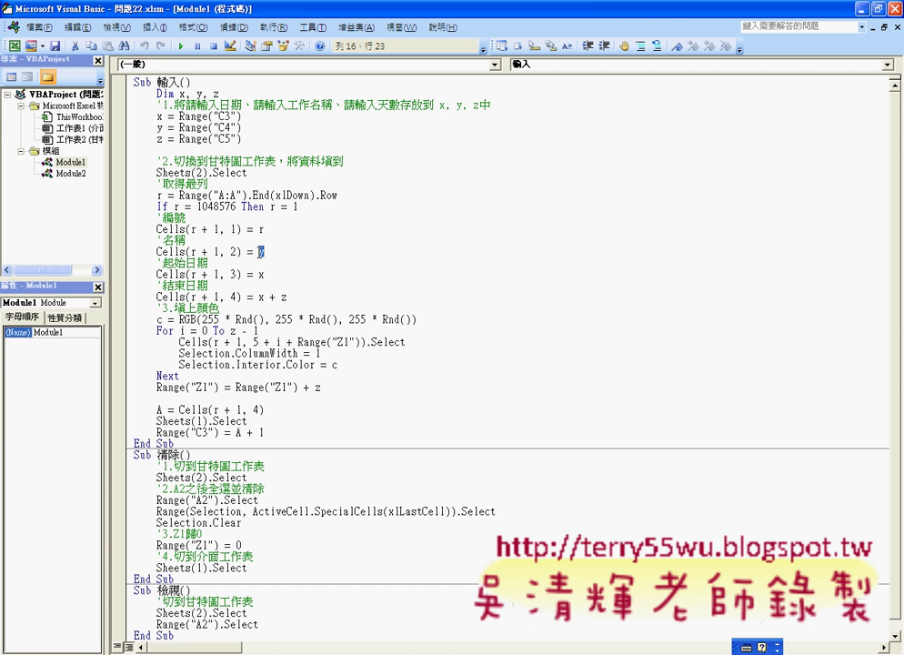
{"action": "double_click", "coordinate": [262, 274]}
{"action": "left_click_drag", "start_coordinate": [258, 297], "coordinate": [288, 297]}
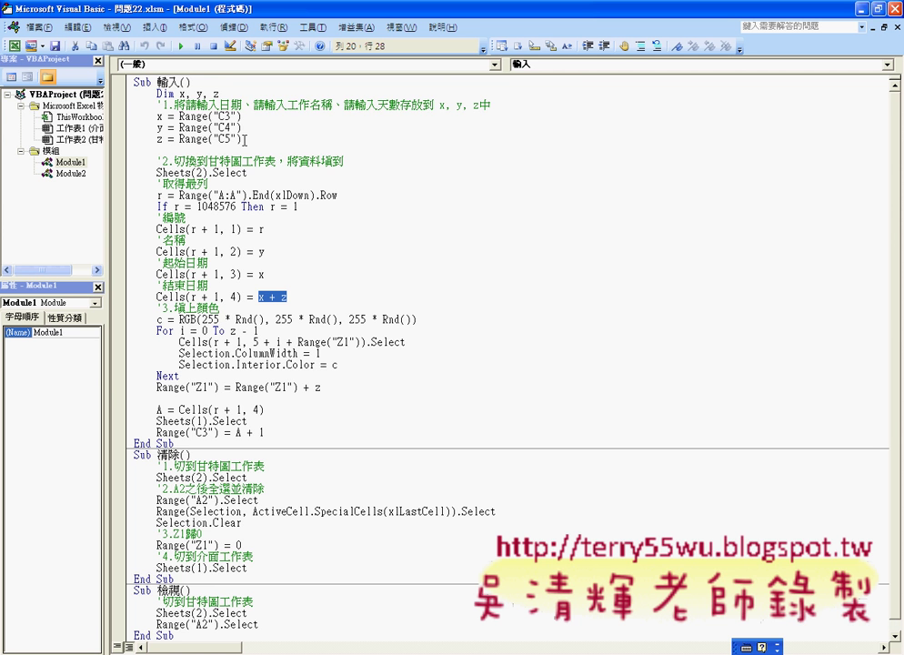
{"action": "mouse_move", "coordinate": [242, 139]}
{"action": "left_mouse_down"}
{"action": "mouse_move", "coordinate": [133, 107]}
{"action": "mouse_move", "coordinate": [133, 117]}
{"action": "left_mouse_up"}
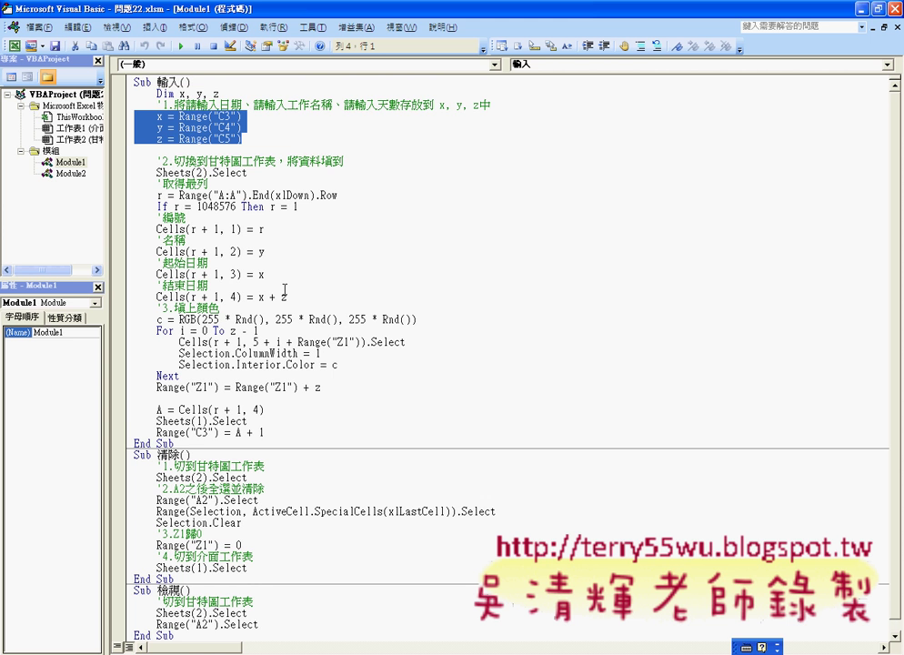
{"action": "scroll", "coordinate": [283, 289], "scroll_direction": "down", "scroll_amount": 1}
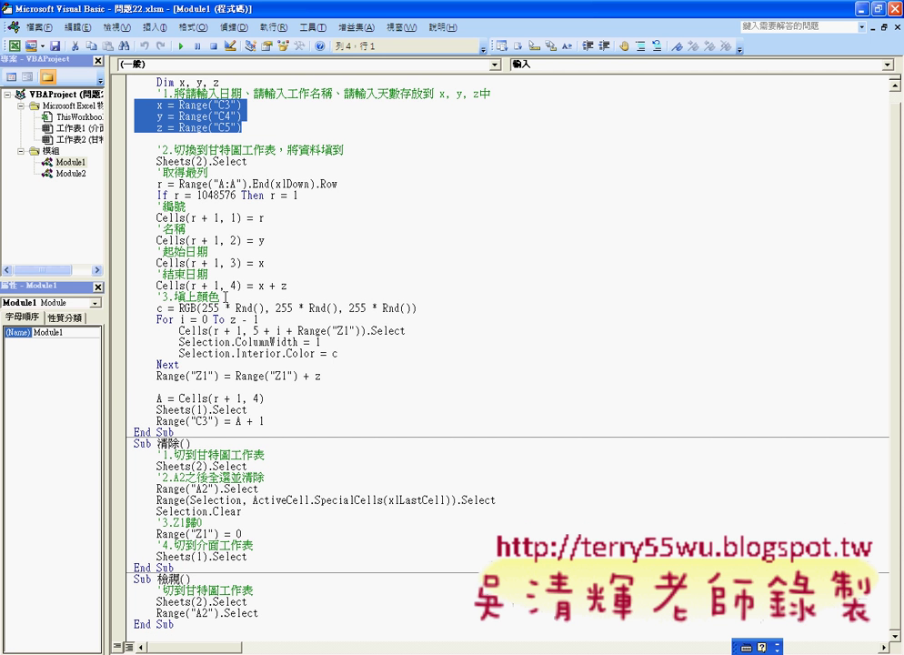
{"action": "double_click", "coordinate": [186, 307]}
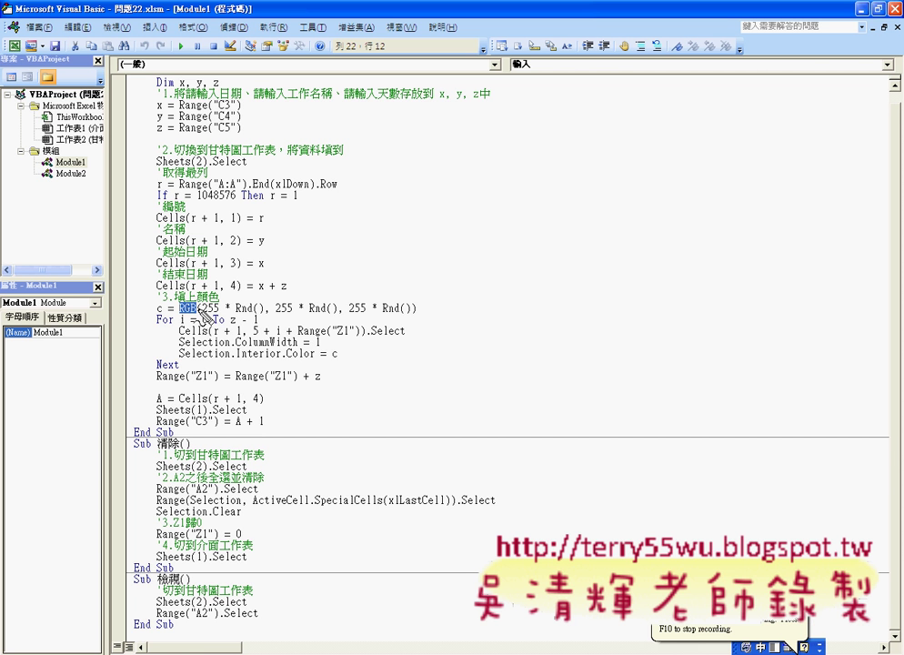
{"action": "left_click_drag", "start_coordinate": [235, 315], "coordinate": [257, 315]}
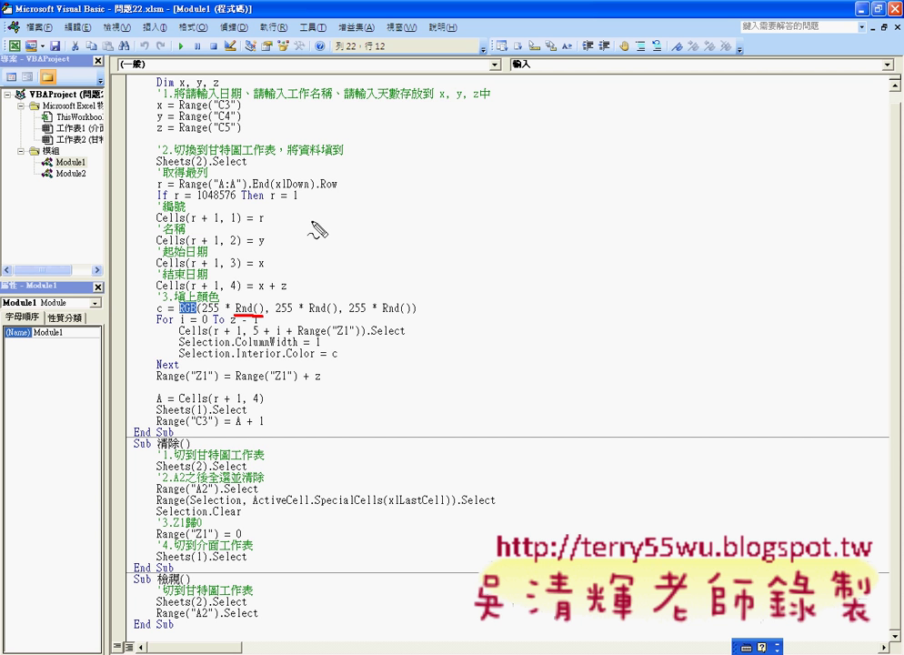
{"action": "mouse_move", "coordinate": [320, 219]}
{"action": "left_mouse_down"}
{"action": "mouse_move", "coordinate": [357, 222]}
{"action": "mouse_move", "coordinate": [375, 243]}
{"action": "left_mouse_up"}
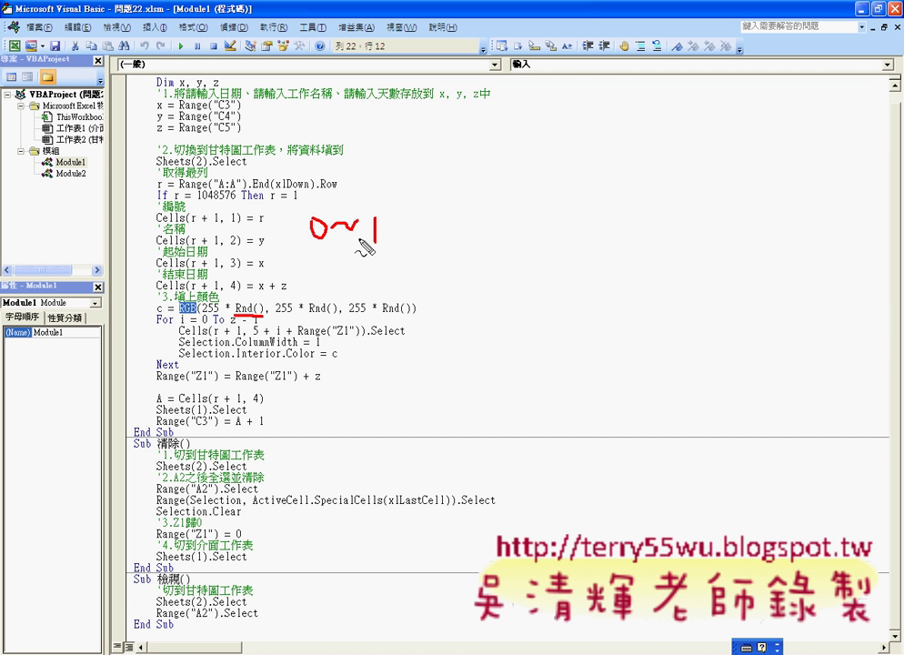
{"action": "left_click_drag", "start_coordinate": [307, 243], "coordinate": [384, 251]}
{"action": "left_click_drag", "start_coordinate": [234, 316], "coordinate": [220, 316]}
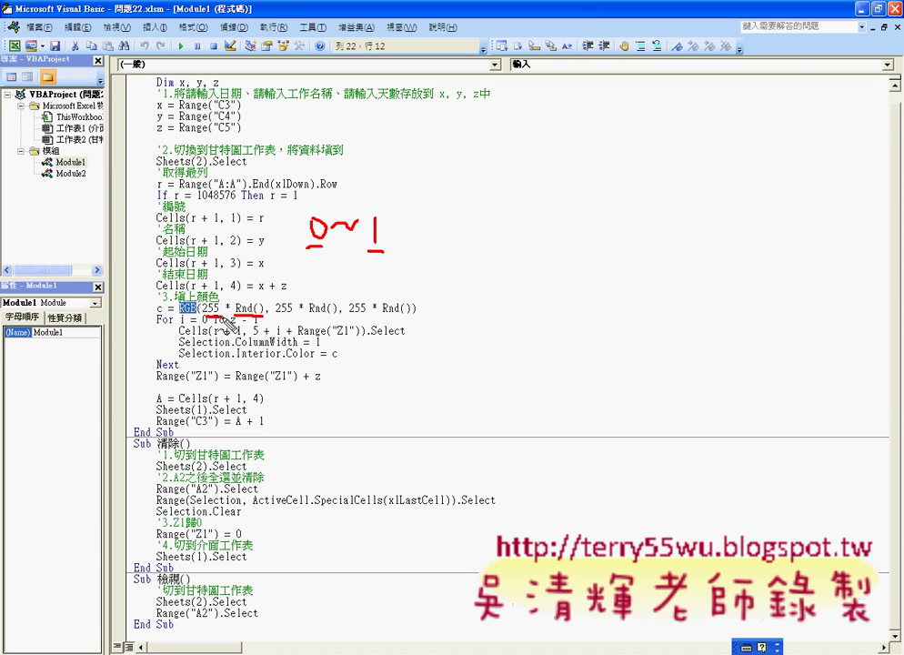
{"action": "left_click_drag", "start_coordinate": [307, 316], "coordinate": [414, 316]}
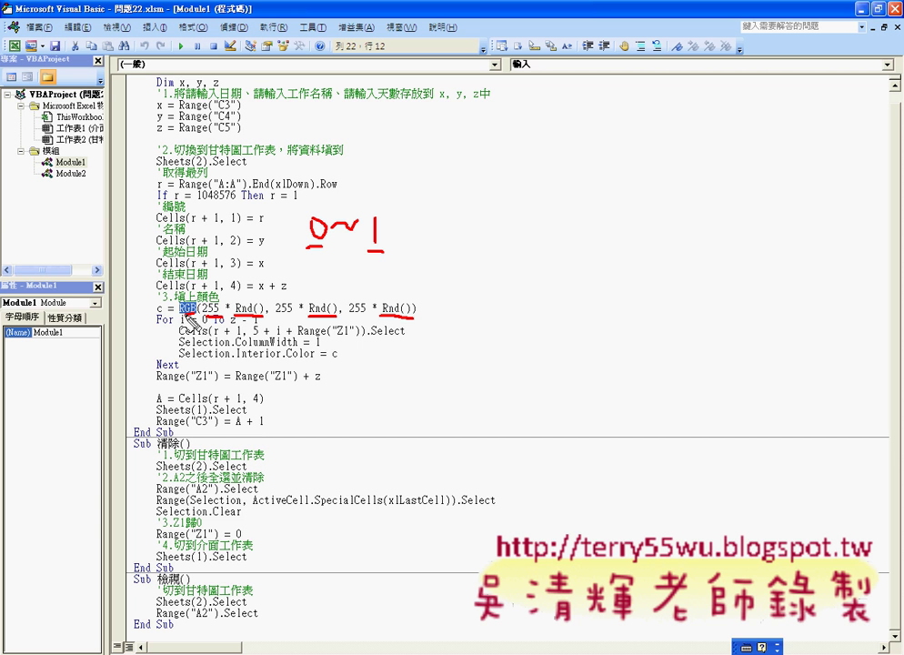
{"action": "left_click_drag", "start_coordinate": [204, 293], "coordinate": [202, 324]}
{"action": "left_click_drag", "start_coordinate": [407, 295], "coordinate": [409, 323]}
{"action": "left_click_drag", "start_coordinate": [156, 315], "coordinate": [184, 315]}
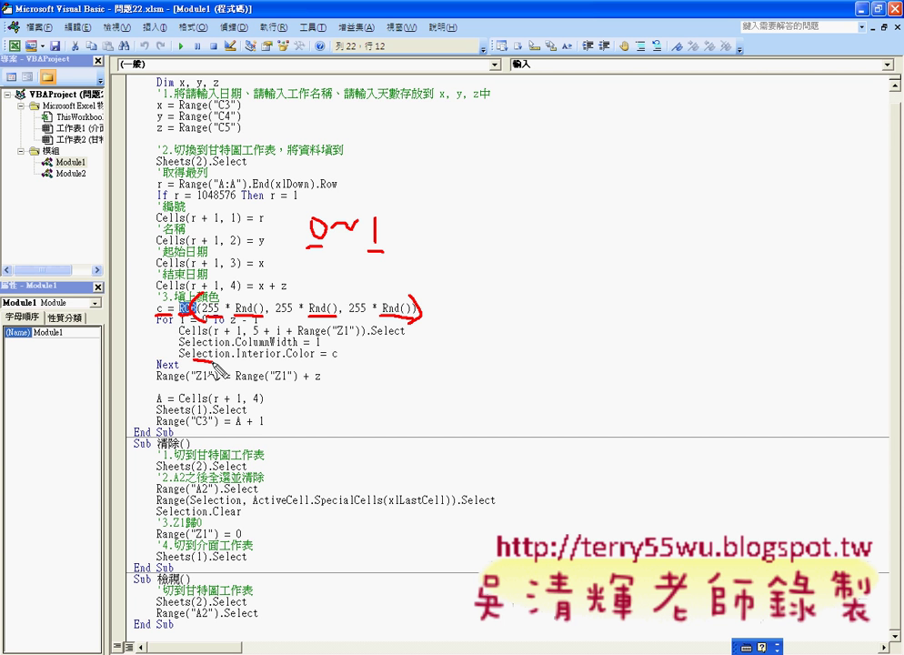
{"action": "left_click_drag", "start_coordinate": [179, 360], "coordinate": [329, 362]}
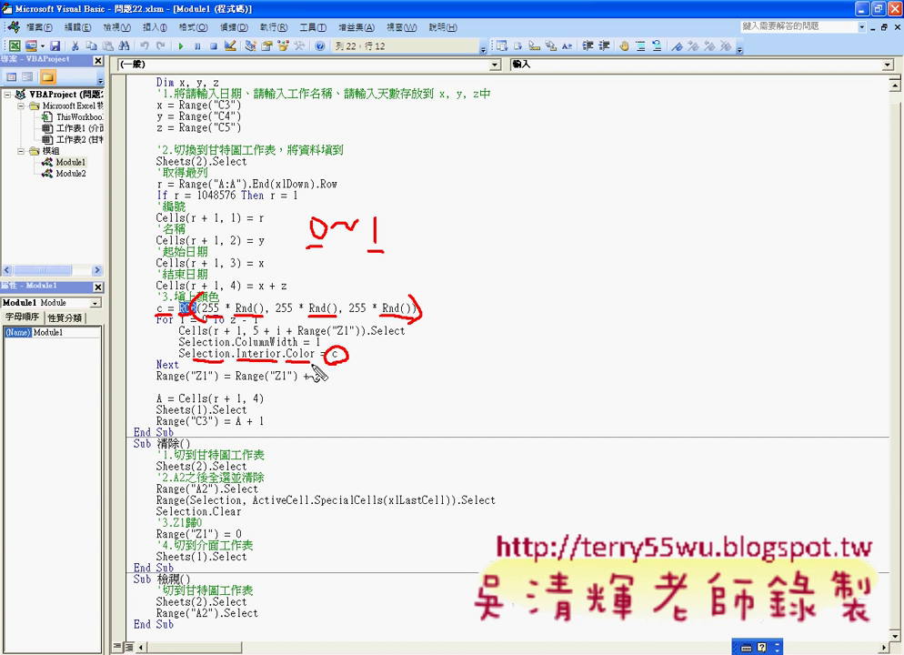
{"action": "key", "text": "Escape"}
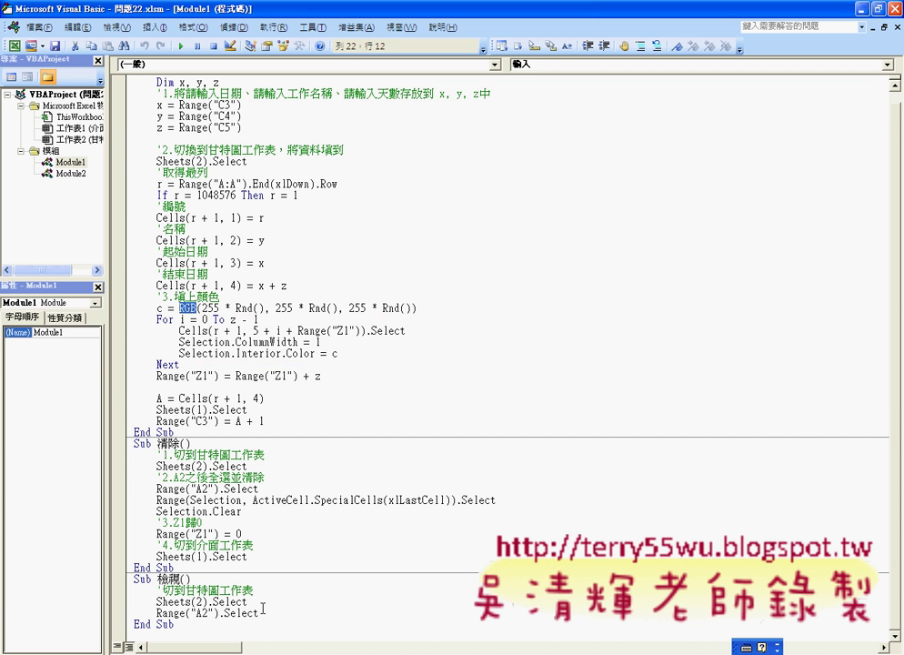
{"action": "left_click", "coordinate": [355, 651]}
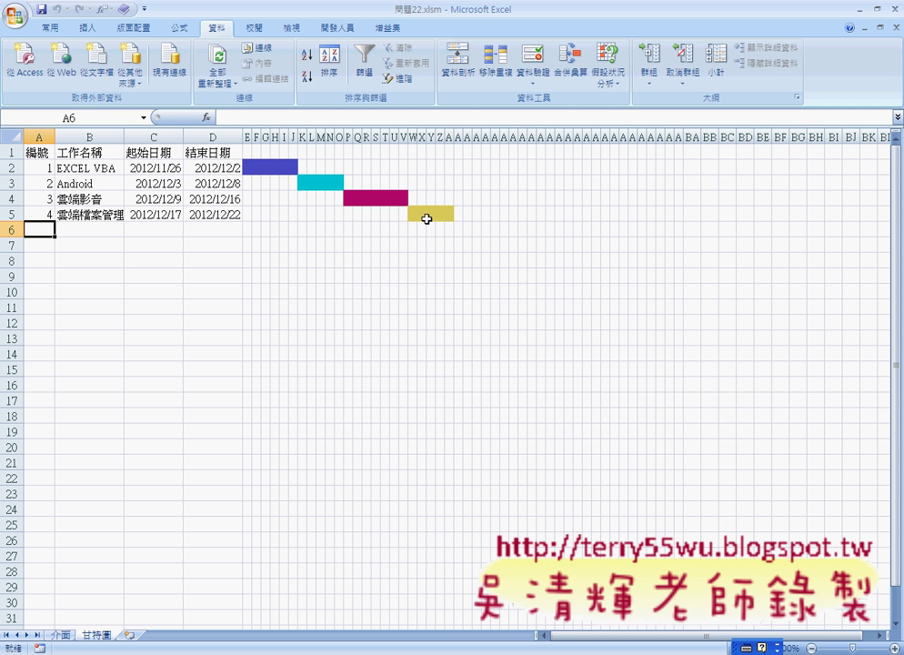
{"action": "left_click", "coordinate": [427, 652]}
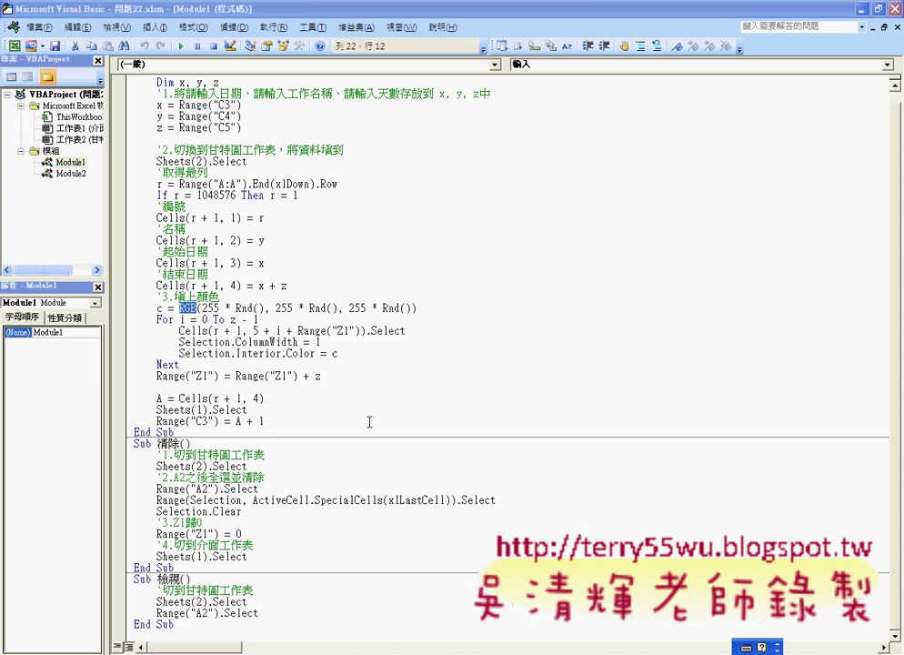
{"action": "left_click_drag", "start_coordinate": [156, 309], "coordinate": [421, 311]}
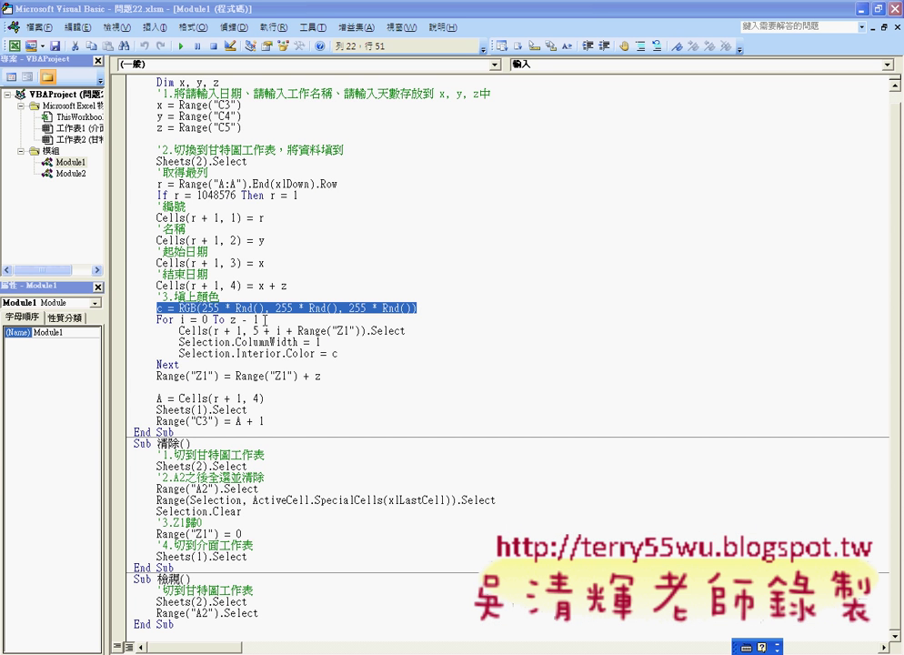
{"action": "left_click", "coordinate": [154, 319]}
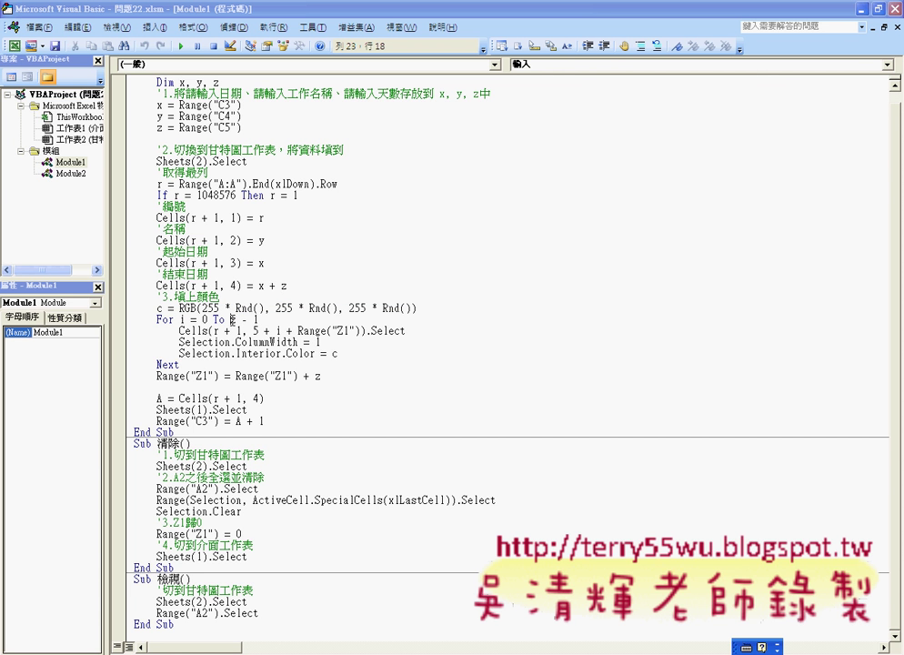
{"action": "left_click_drag", "start_coordinate": [230, 320], "coordinate": [289, 322]}
{"action": "left_click", "coordinate": [408, 649]}
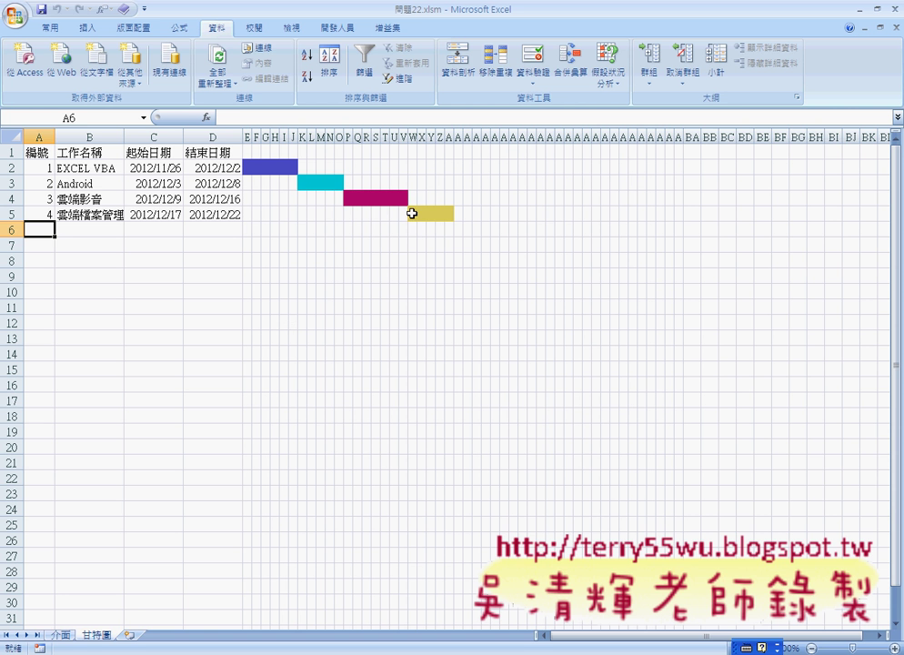
{"action": "left_click_drag", "start_coordinate": [413, 214], "coordinate": [450, 213]}
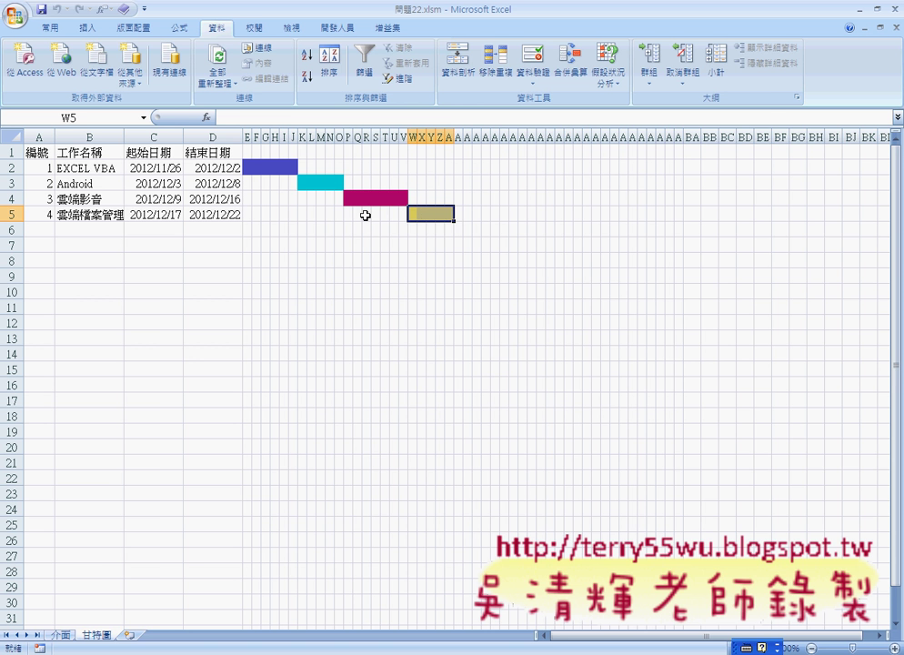
{"action": "left_click", "coordinate": [62, 635]}
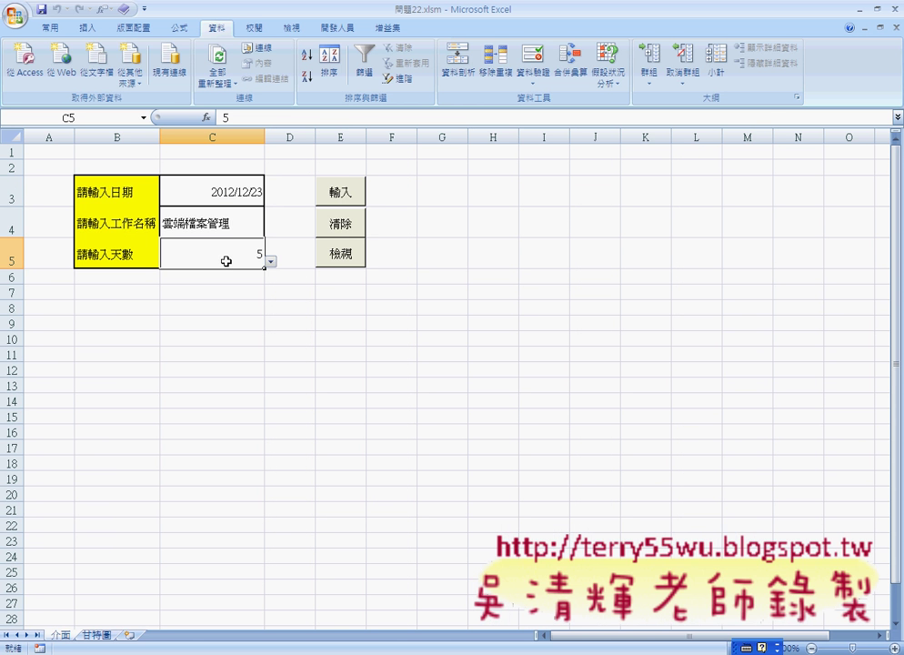
{"action": "left_click", "coordinate": [95, 635]}
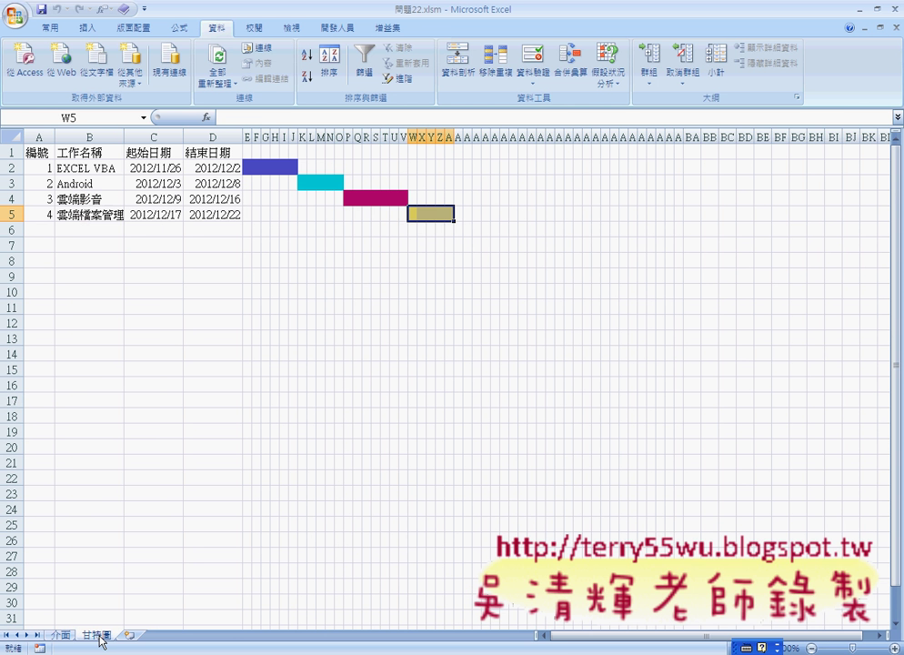
{"action": "left_click", "coordinate": [412, 214]}
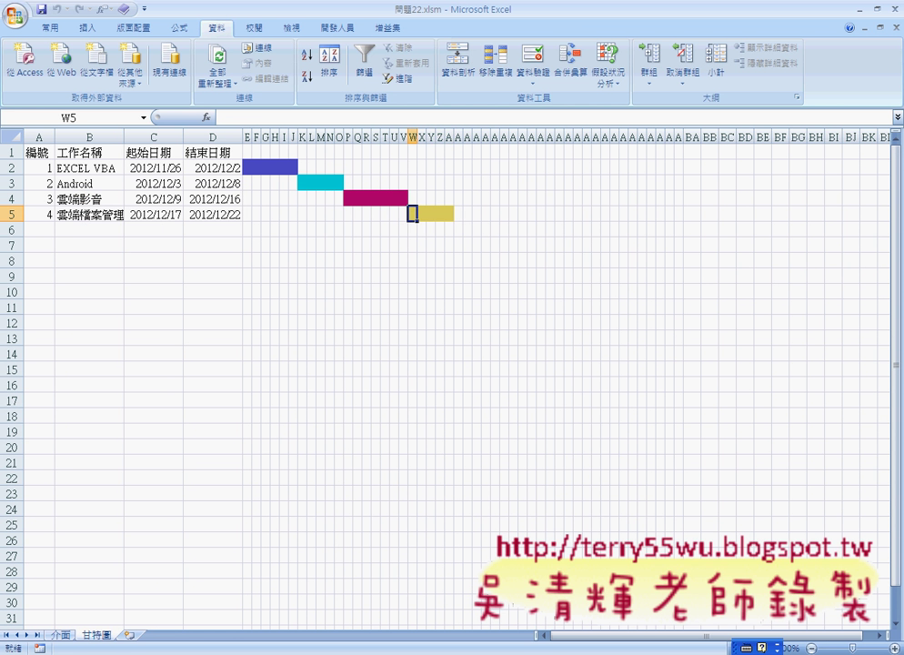
{"action": "left_click", "coordinate": [509, 648]}
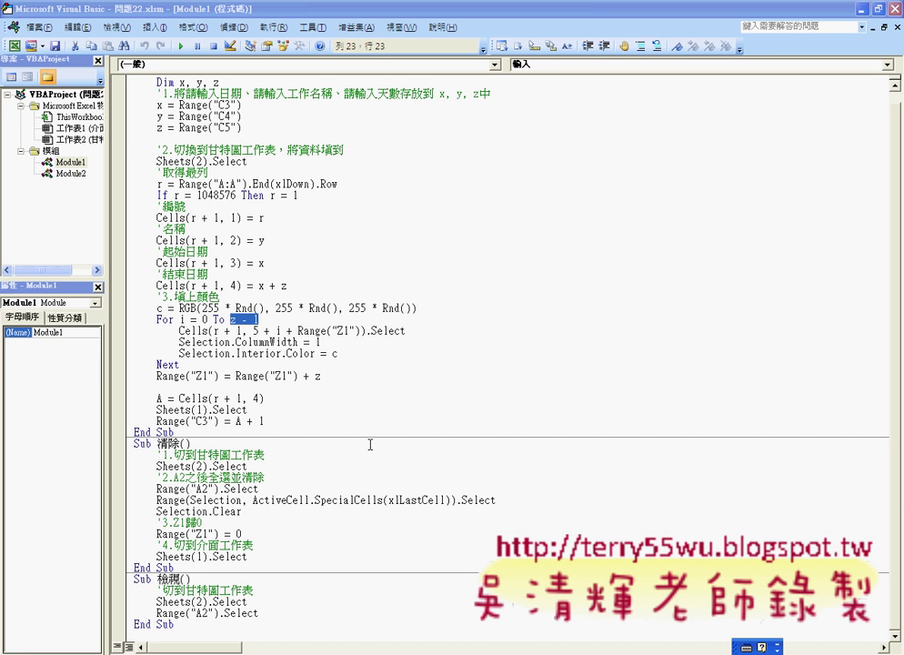
Highlight the loop header i = 0 To z - 1 on the For line
{"action": "left_click", "coordinate": [240, 330]}
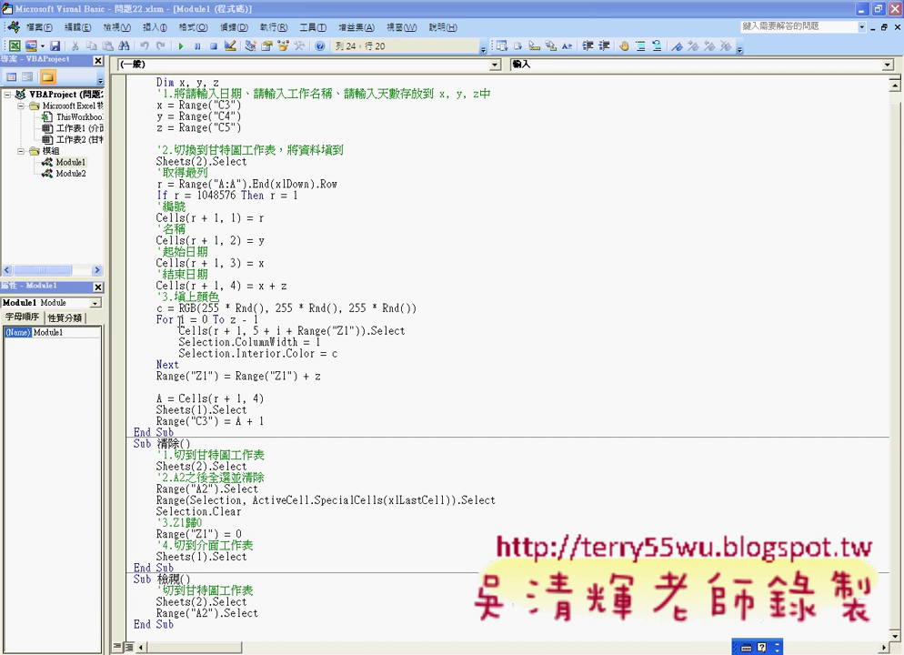
{"action": "left_click_drag", "start_coordinate": [179, 319], "coordinate": [259, 319]}
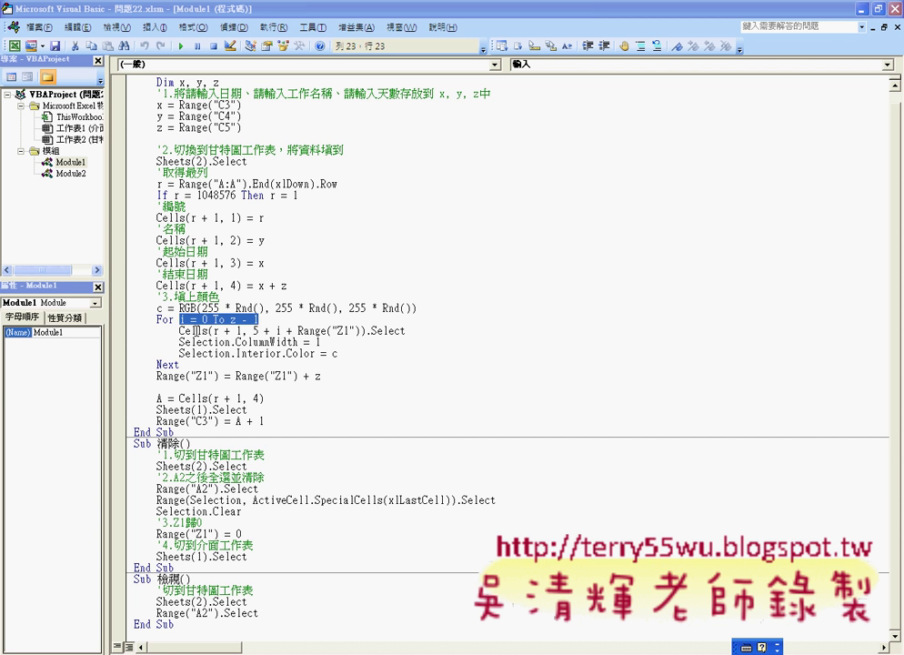
{"action": "left_click", "coordinate": [179, 330]}
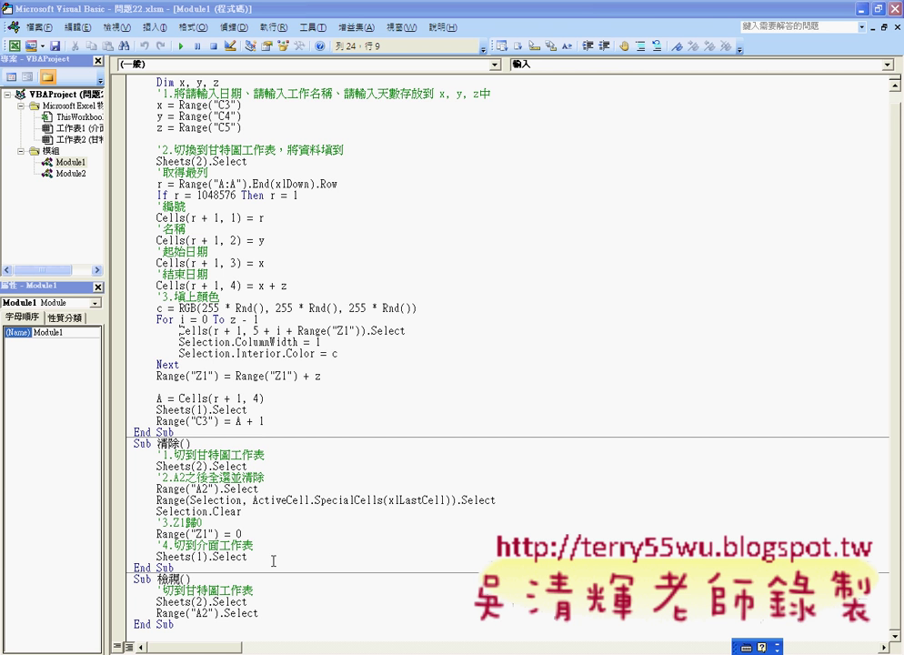
{"action": "key", "text": "alt+F11"}
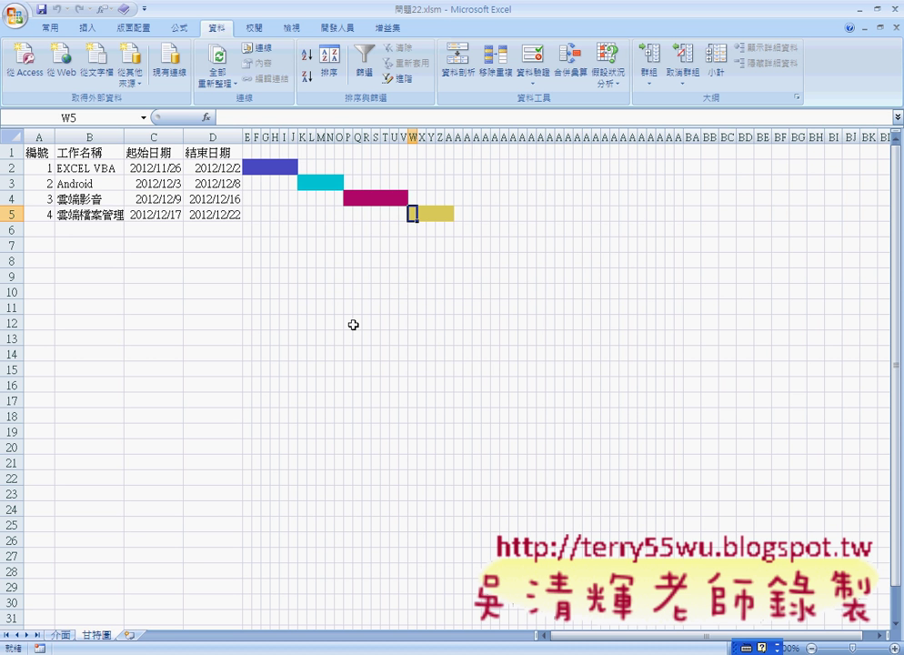
Check Z1's offset value 23 and cells AA5 and AB6 at the bar ends, then bring up Module1's code
{"action": "left_click", "coordinate": [448, 213]}
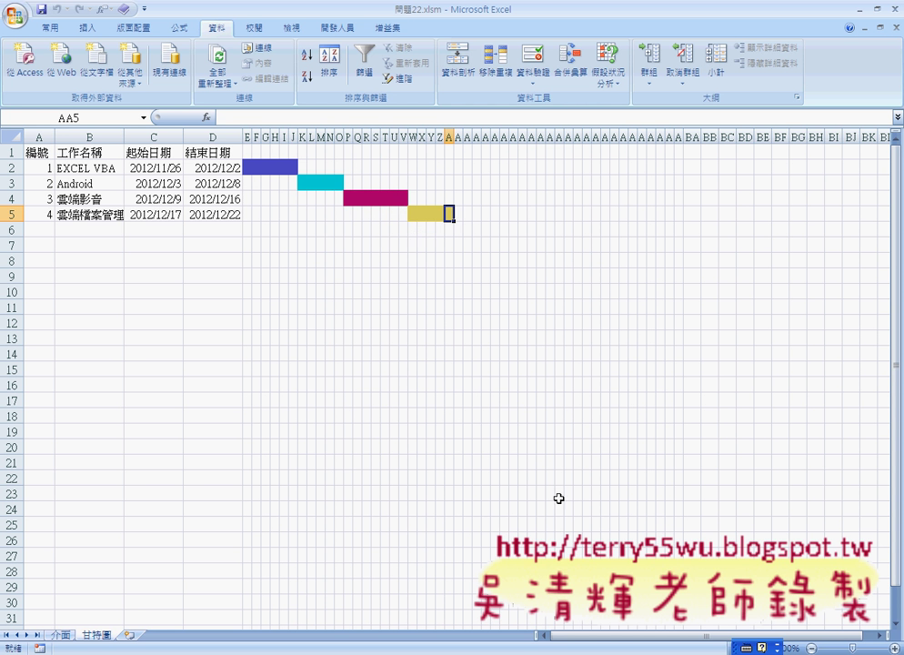
{"action": "left_click", "coordinate": [440, 153]}
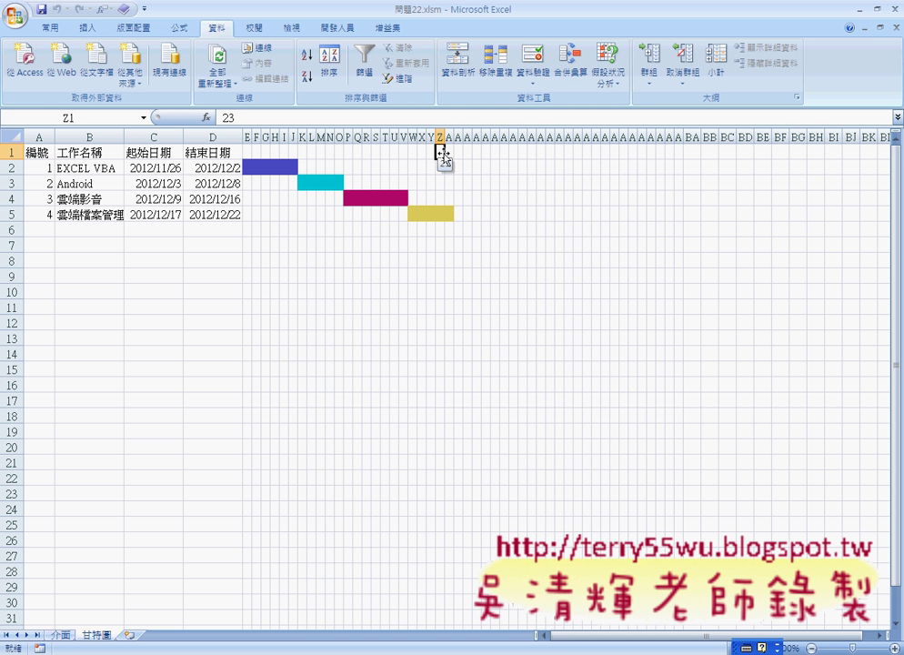
{"action": "left_click", "coordinate": [514, 229]}
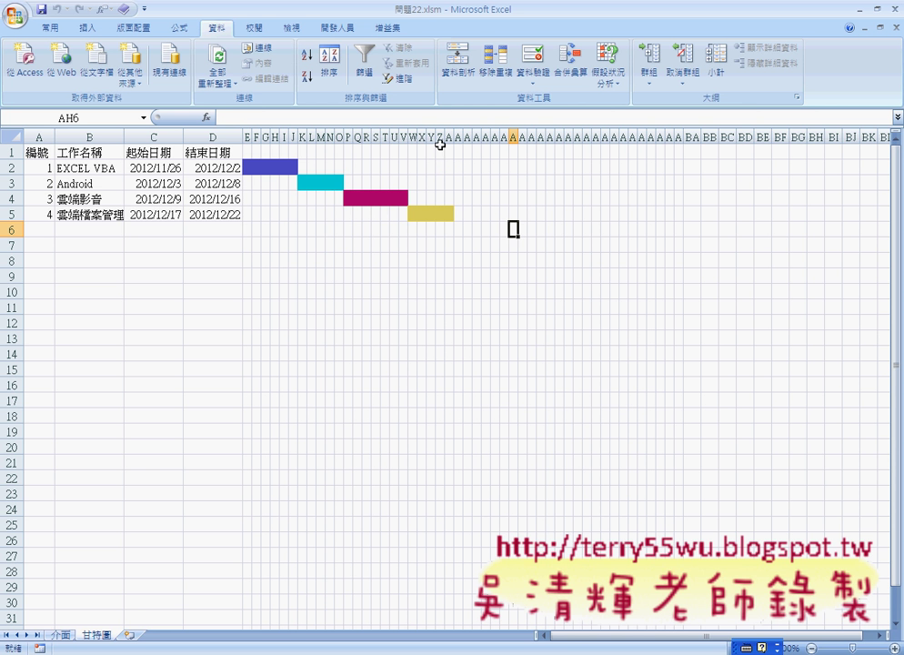
{"action": "left_click", "coordinate": [439, 153]}
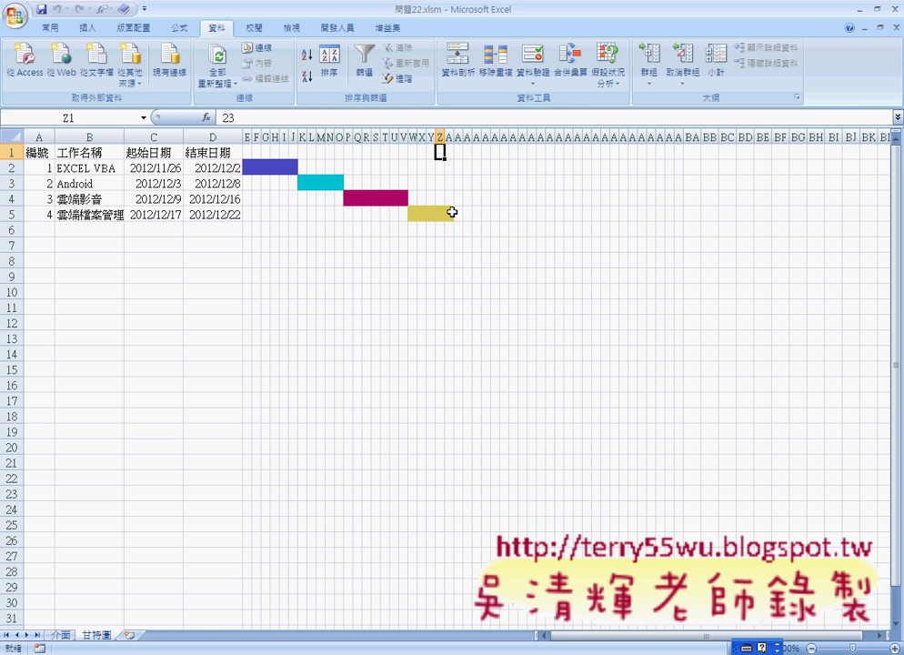
{"action": "left_click", "coordinate": [448, 208]}
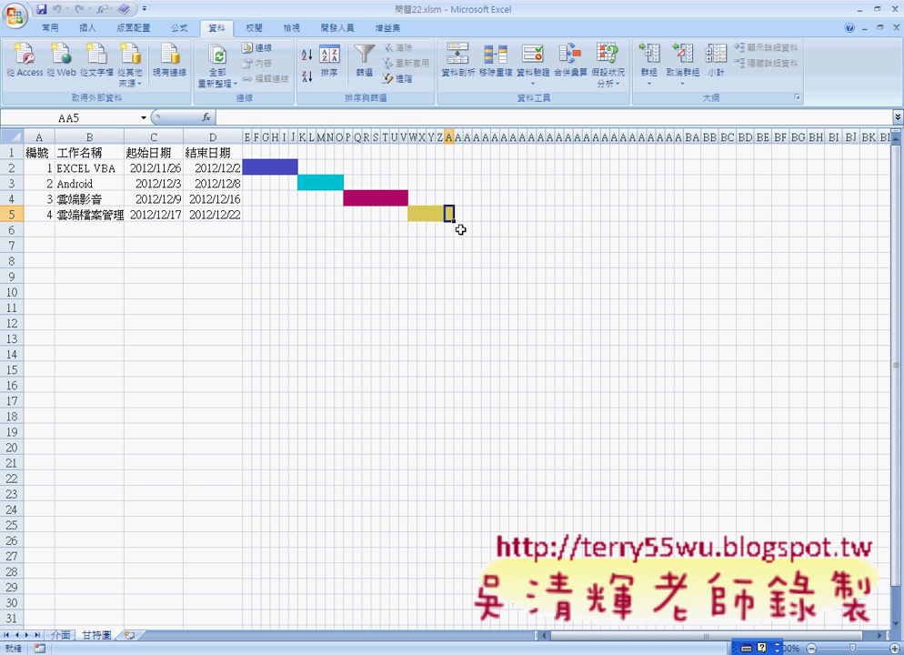
{"action": "left_click", "coordinate": [460, 229]}
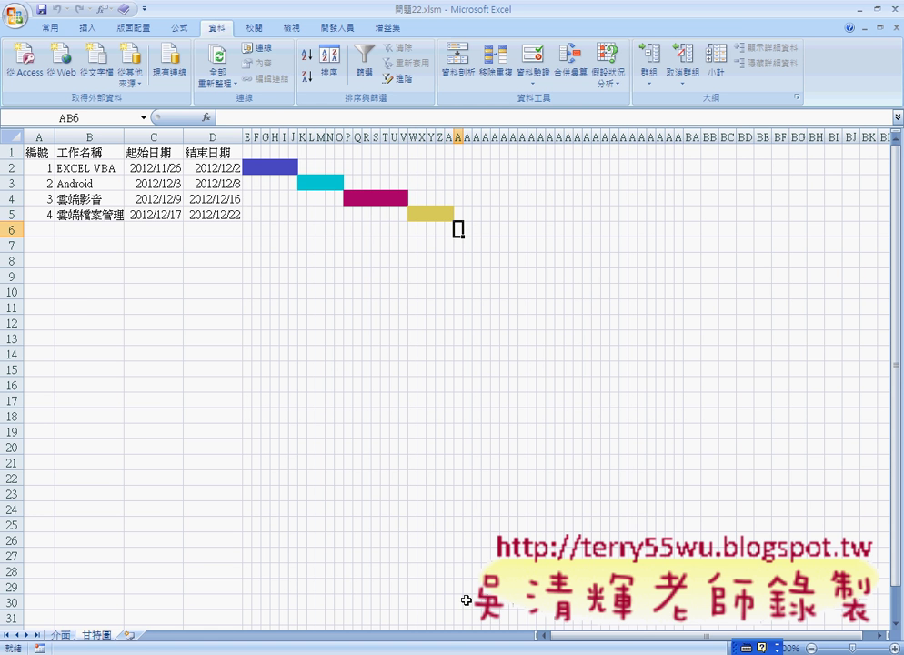
{"action": "key", "text": "alt+F11"}
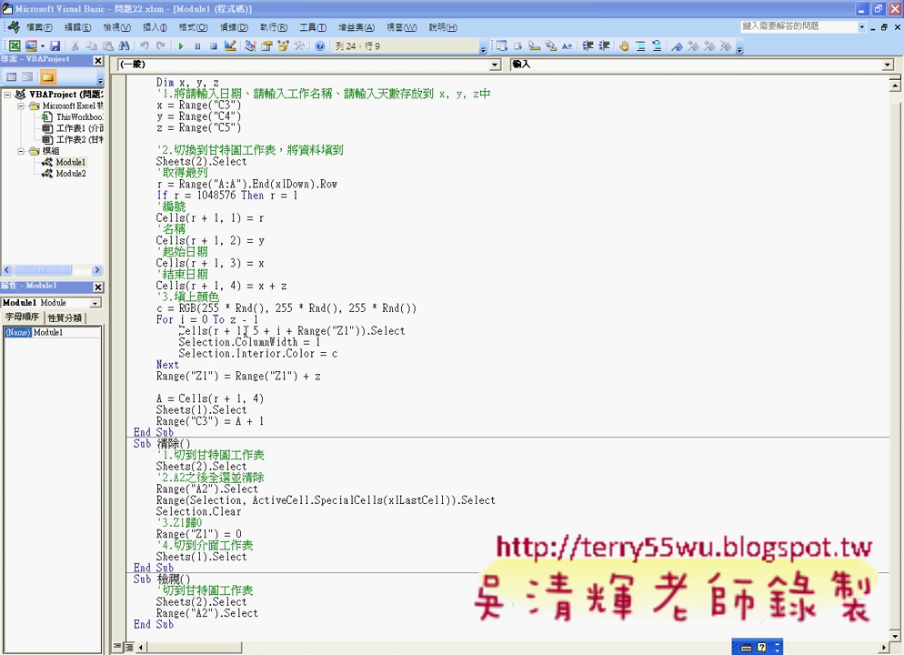
Highlight the loop's Cells(r + 1, 5 + i) selection, column width 1 and random RGB colour lines
{"action": "left_click", "coordinate": [254, 331]}
{"action": "left_click_drag", "start_coordinate": [254, 331], "coordinate": [359, 330]}
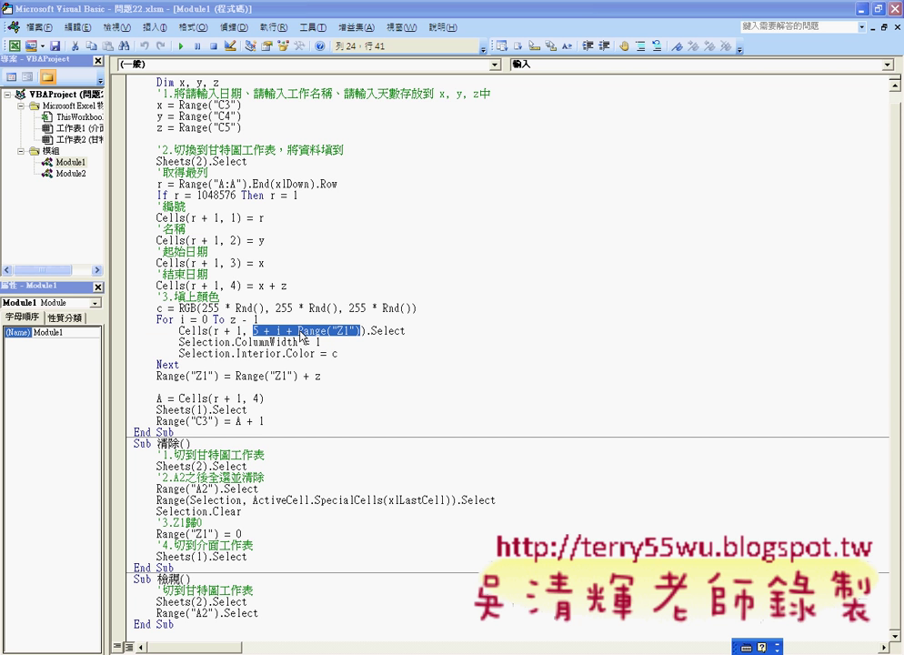
{"action": "left_click_drag", "start_coordinate": [213, 331], "coordinate": [237, 332]}
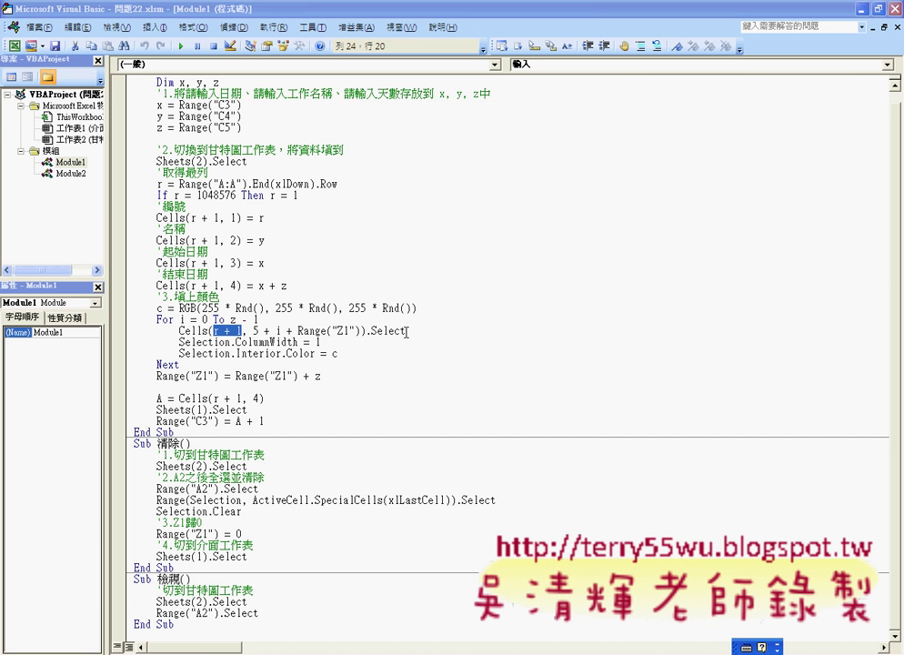
{"action": "left_click_drag", "start_coordinate": [406, 332], "coordinate": [369, 331]}
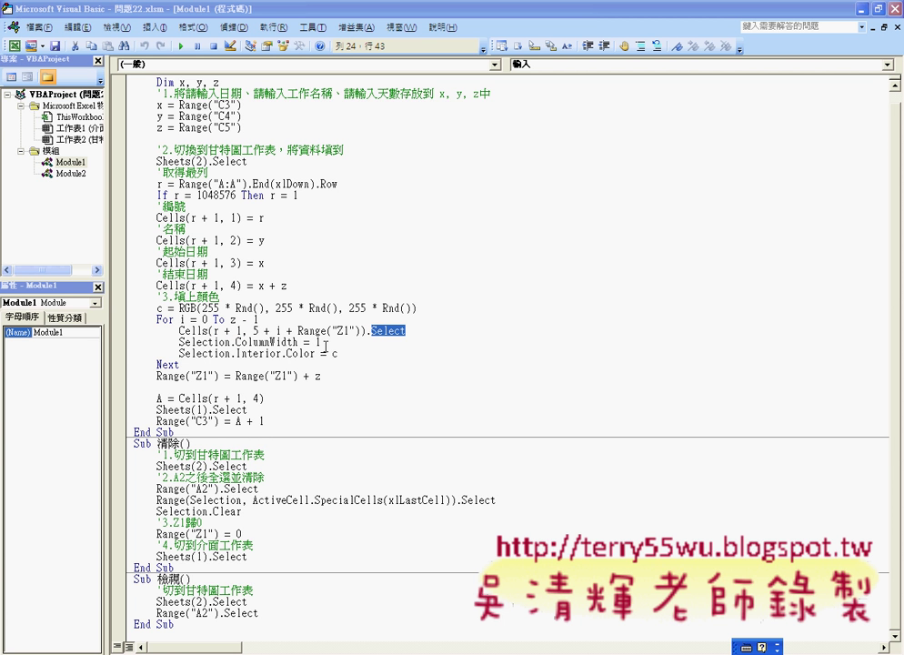
{"action": "left_click_drag", "start_coordinate": [321, 342], "coordinate": [183, 342]}
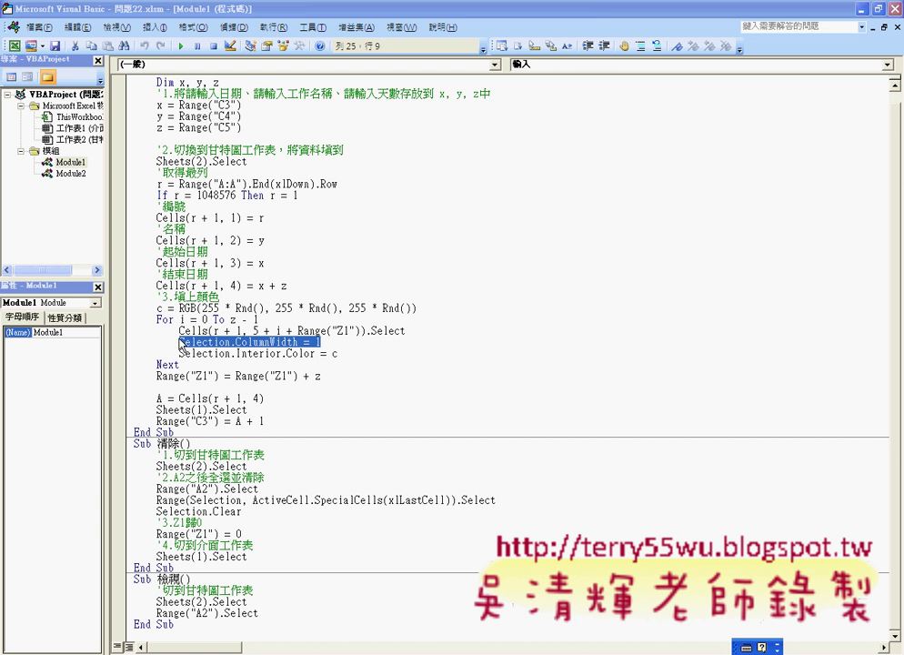
{"action": "double_click", "coordinate": [332, 351]}
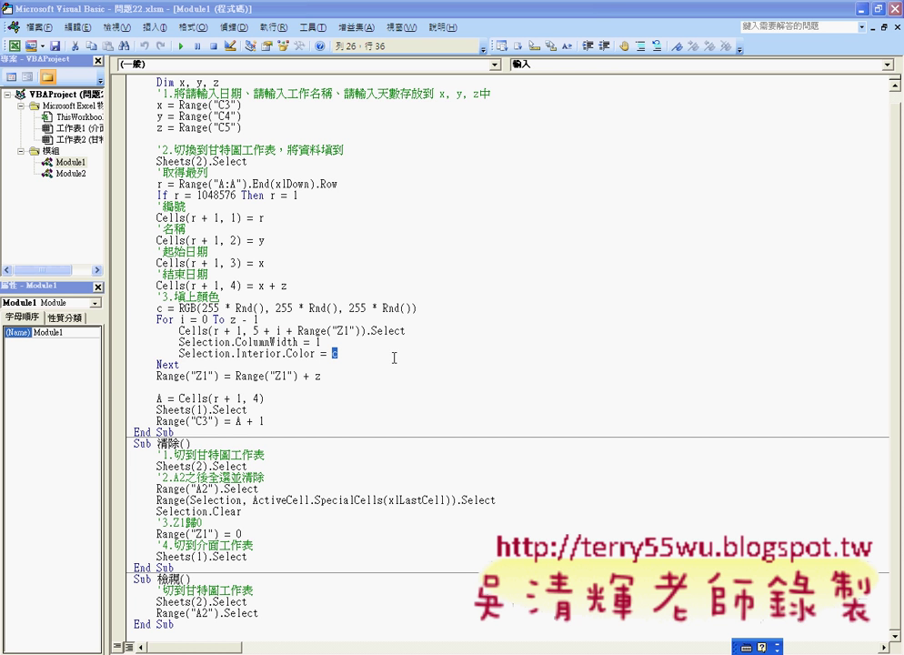
{"action": "left_click", "coordinate": [158, 308]}
{"action": "left_click_drag", "start_coordinate": [158, 308], "coordinate": [421, 312]}
{"action": "left_click_drag", "start_coordinate": [180, 364], "coordinate": [153, 316]}
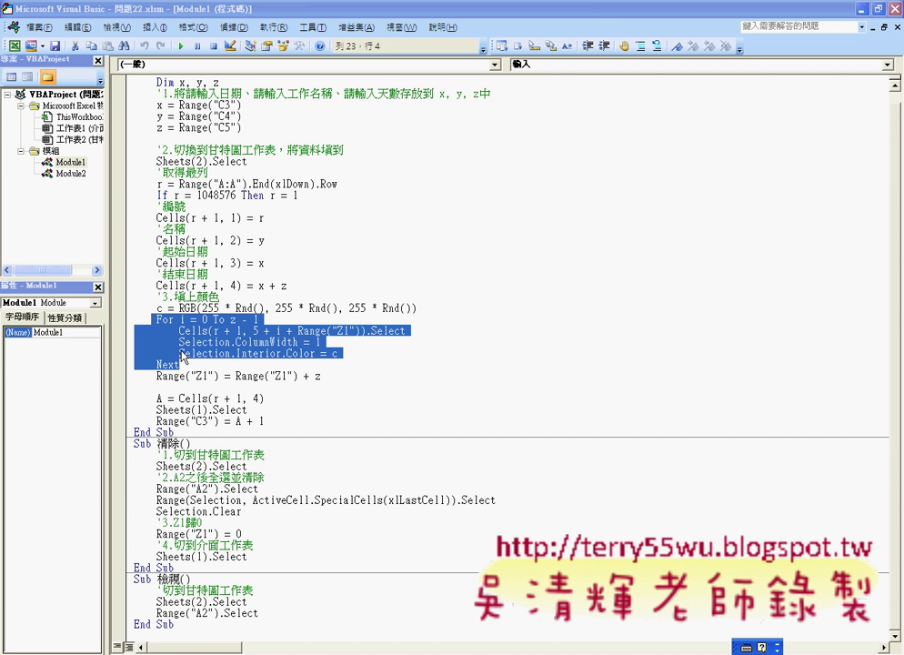
Highlight the Range("Z1") increment by z and Cells(r + 1, 4), then shrink the editor beside the Gantt sheet
{"action": "double_click", "coordinate": [317, 376]}
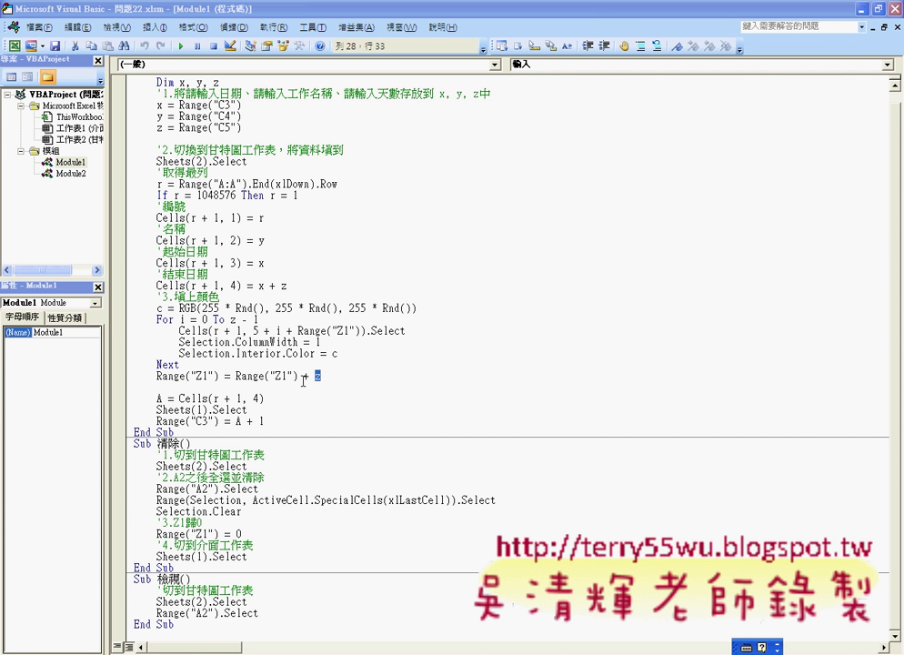
{"action": "key", "text": "Down"}
{"action": "left_click_drag", "start_coordinate": [236, 376], "coordinate": [298, 376]}
{"action": "left_click", "coordinate": [317, 376]}
{"action": "double_click", "coordinate": [318, 375]}
{"action": "left_click_drag", "start_coordinate": [180, 398], "coordinate": [265, 399]}
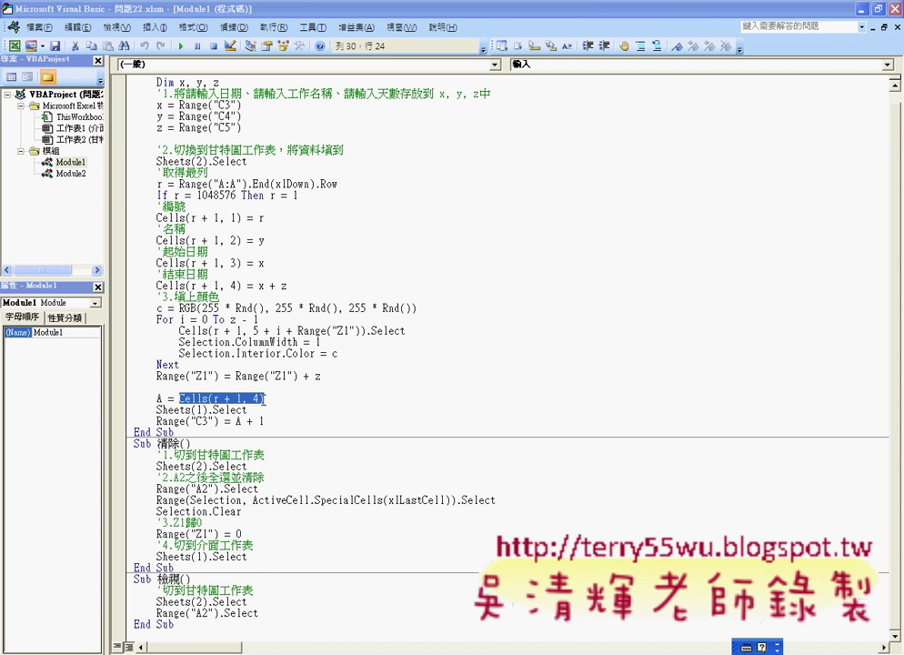
{"action": "double_click", "coordinate": [370, 14]}
{"action": "left_click_drag", "start_coordinate": [343, 120], "coordinate": [618, 90]}
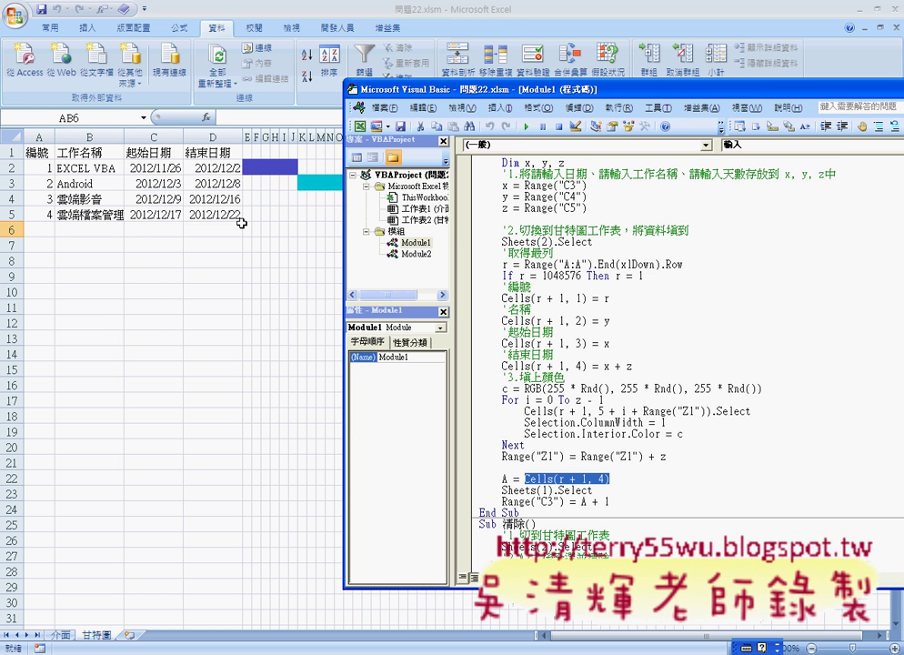
{"action": "left_click", "coordinate": [225, 230]}
{"action": "left_click", "coordinate": [227, 216]}
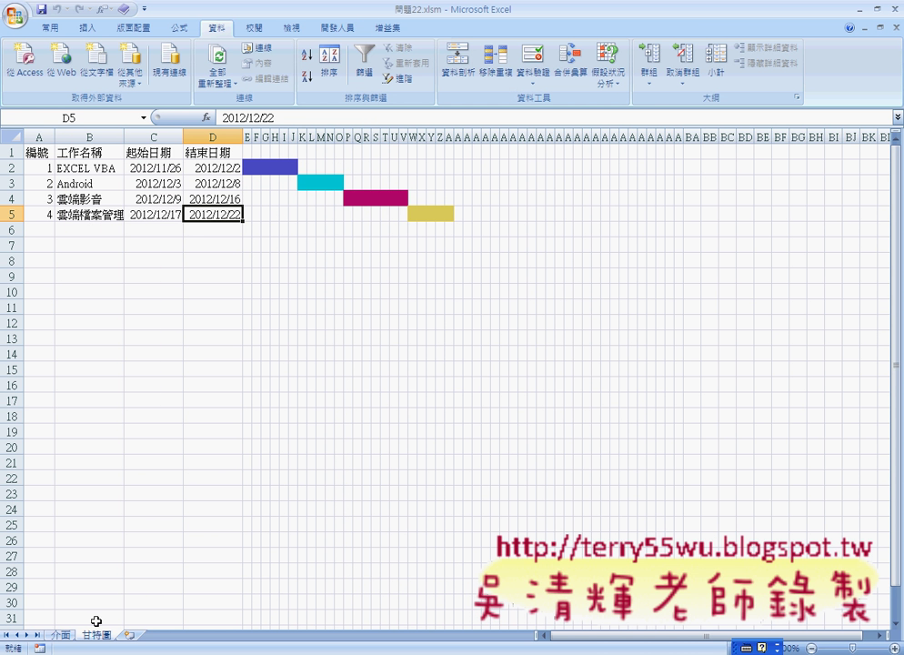
{"action": "left_click", "coordinate": [62, 635]}
{"action": "left_click", "coordinate": [232, 188]}
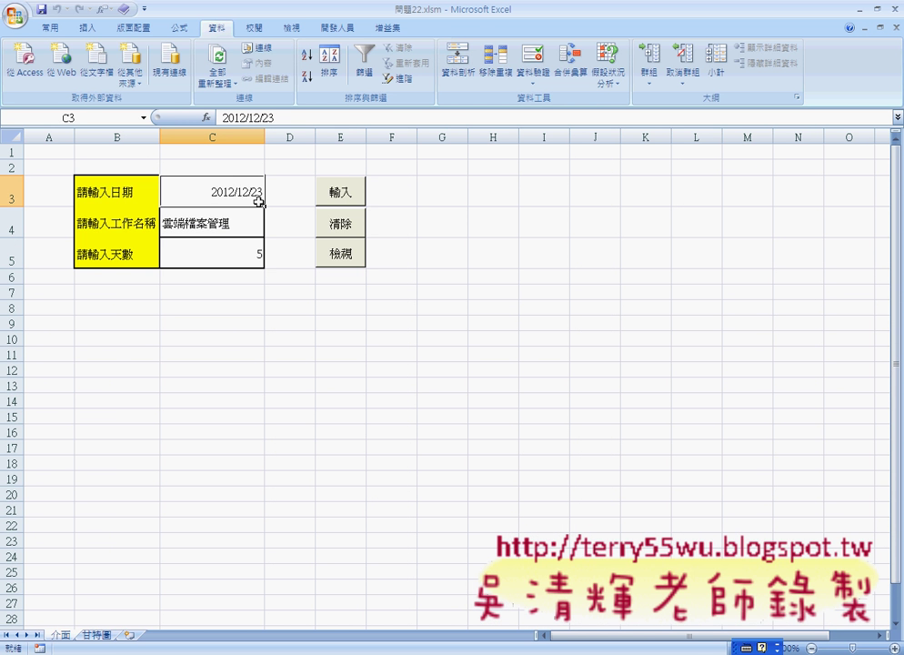
{"action": "left_click", "coordinate": [95, 635]}
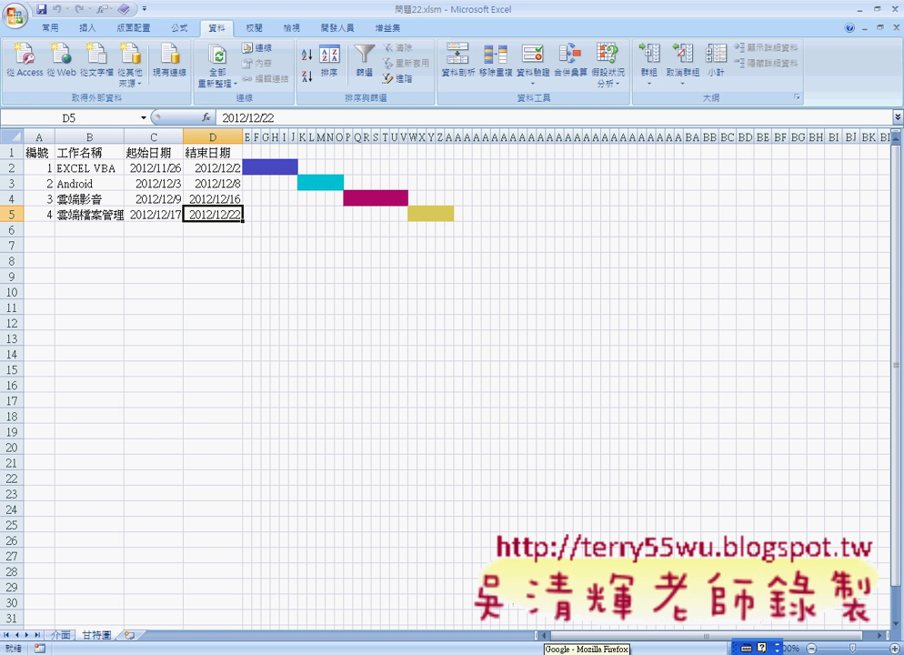
{"action": "left_click", "coordinate": [455, 651]}
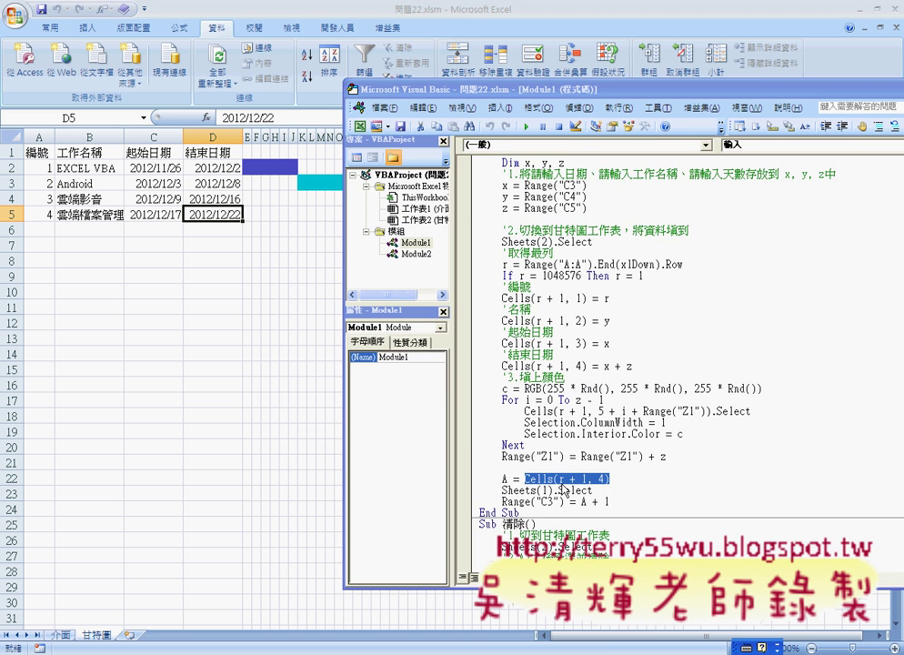
Highlight the last lines of Sub 輸入, move the editor aside, then show Q22_自動行程安排介面與程式碼.png
{"action": "scroll", "coordinate": [590, 475], "scroll_direction": "down", "scroll_amount": 1}
{"action": "left_click_drag", "start_coordinate": [610, 434], "coordinate": [480, 411]}
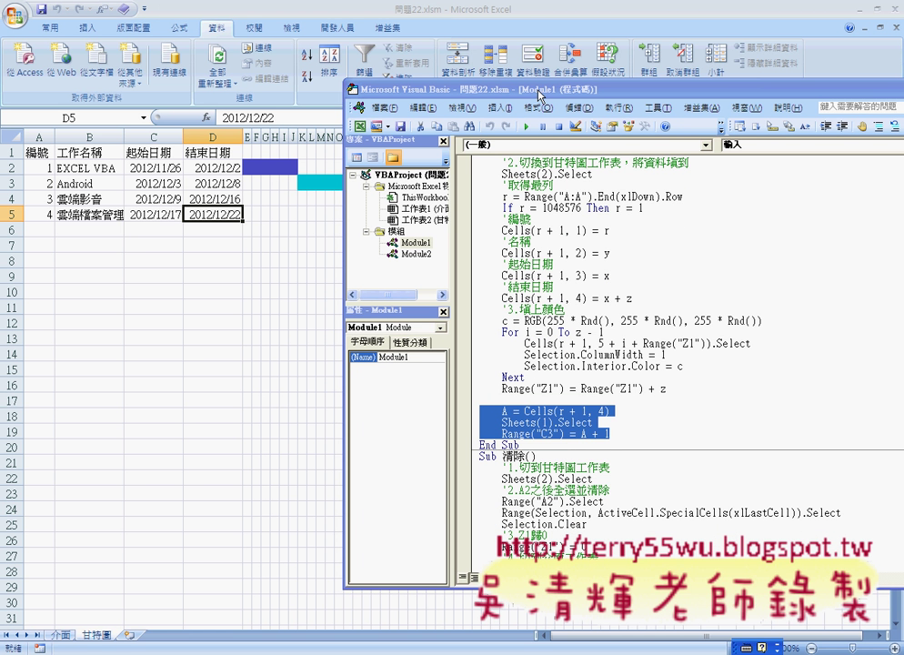
{"action": "left_click_drag", "start_coordinate": [418, 87], "coordinate": [242, 71]}
{"action": "scroll", "coordinate": [407, 306], "scroll_direction": "up", "scroll_amount": 1}
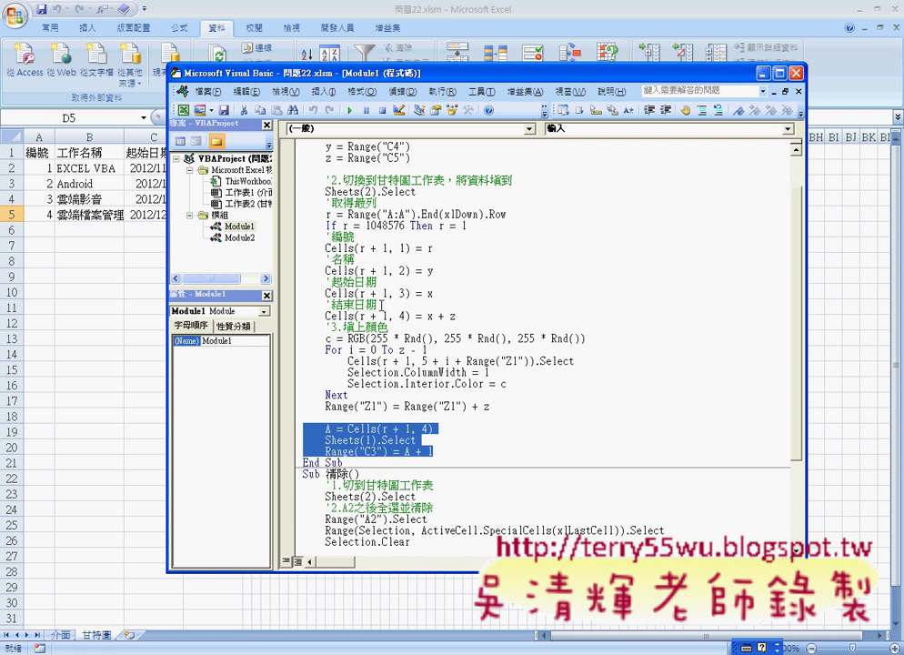
{"action": "scroll", "coordinate": [406, 306], "scroll_direction": "up", "scroll_amount": 2}
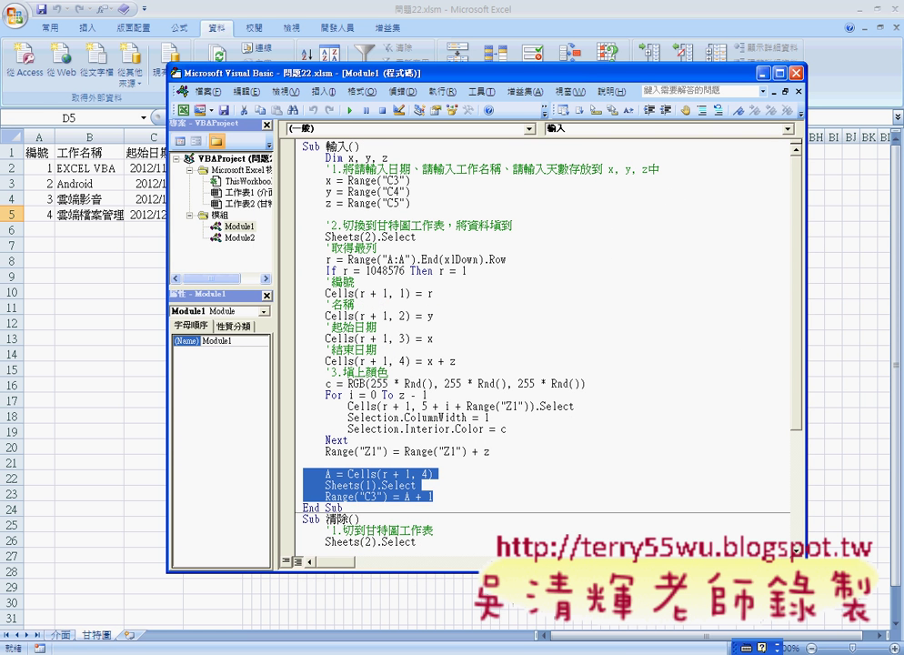
{"action": "left_click", "coordinate": [768, 648]}
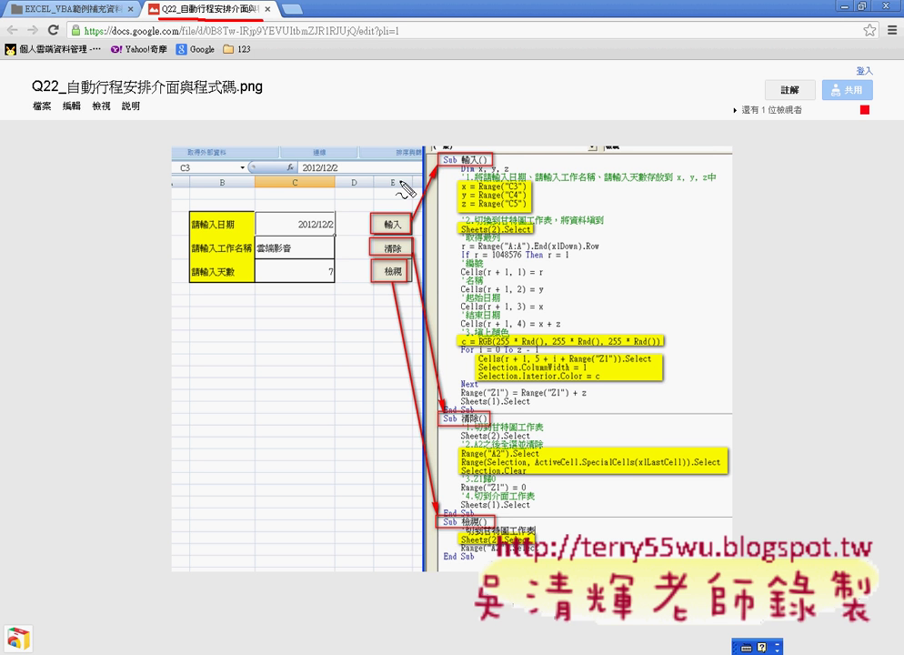
{"action": "left_click_drag", "start_coordinate": [407, 189], "coordinate": [409, 242]}
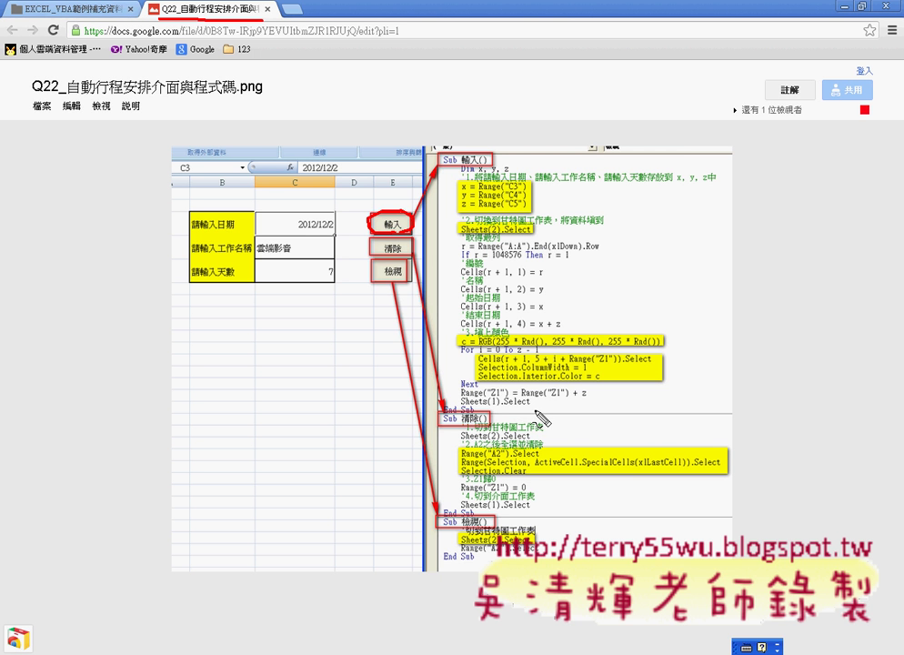
{"action": "left_click_drag", "start_coordinate": [558, 401], "coordinate": [559, 417]}
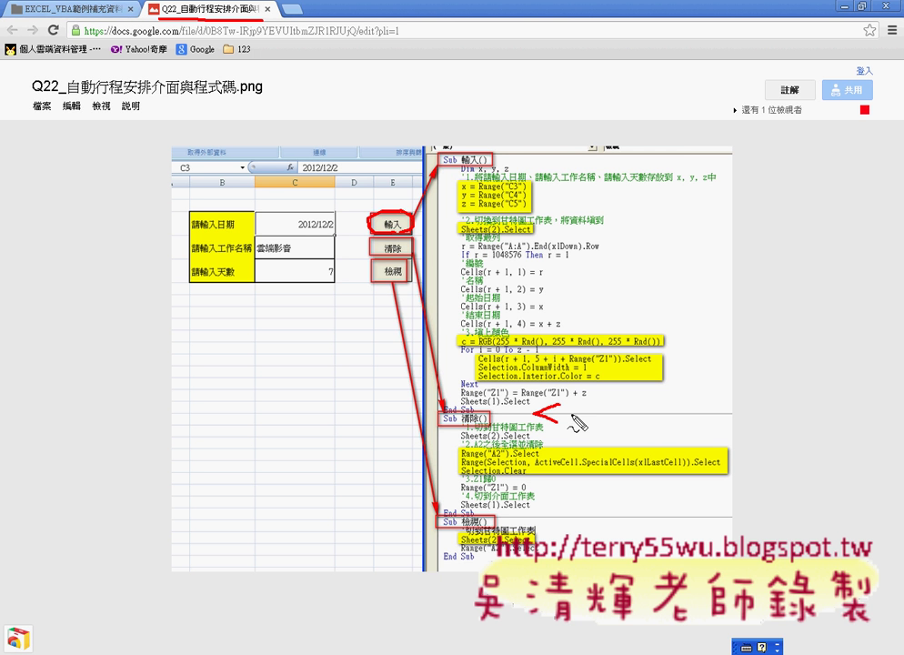